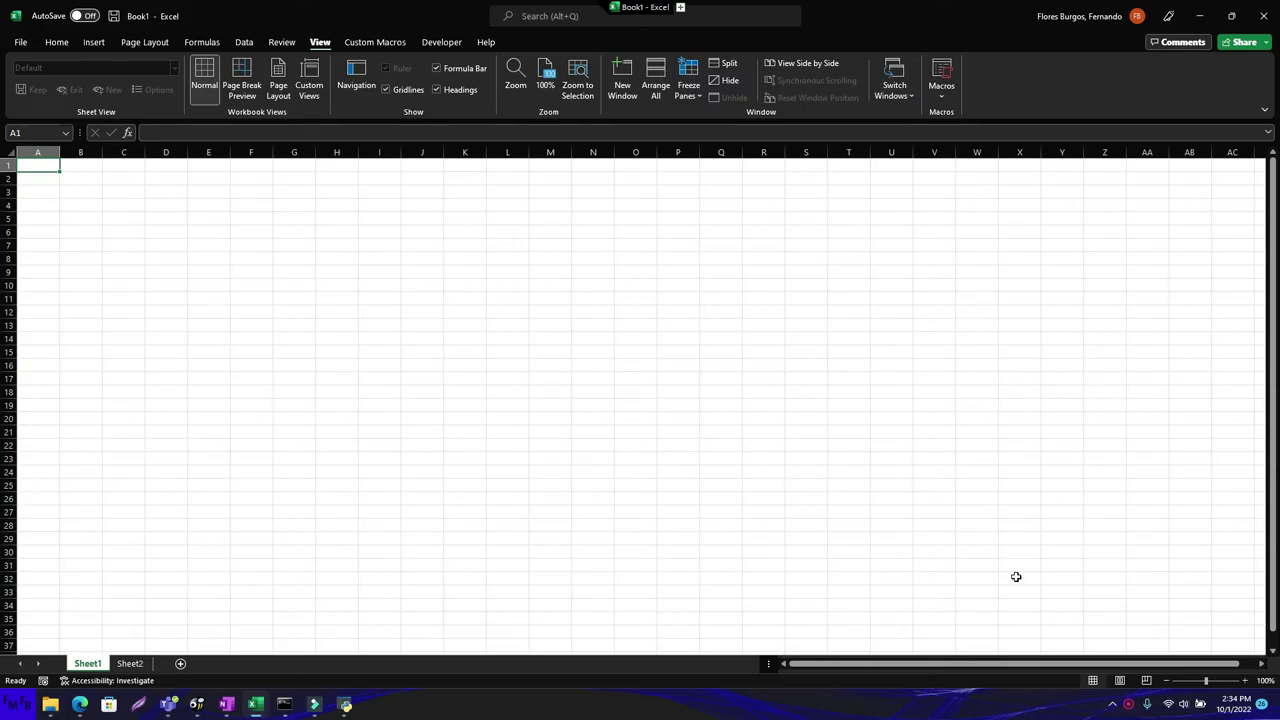
# - Enter the headers Pais/Country in A1 and Data in B1 on Sheet1
pyautogui.write('P')
pyautogui.write('ais/Country')
pyautogui.press('Tab')
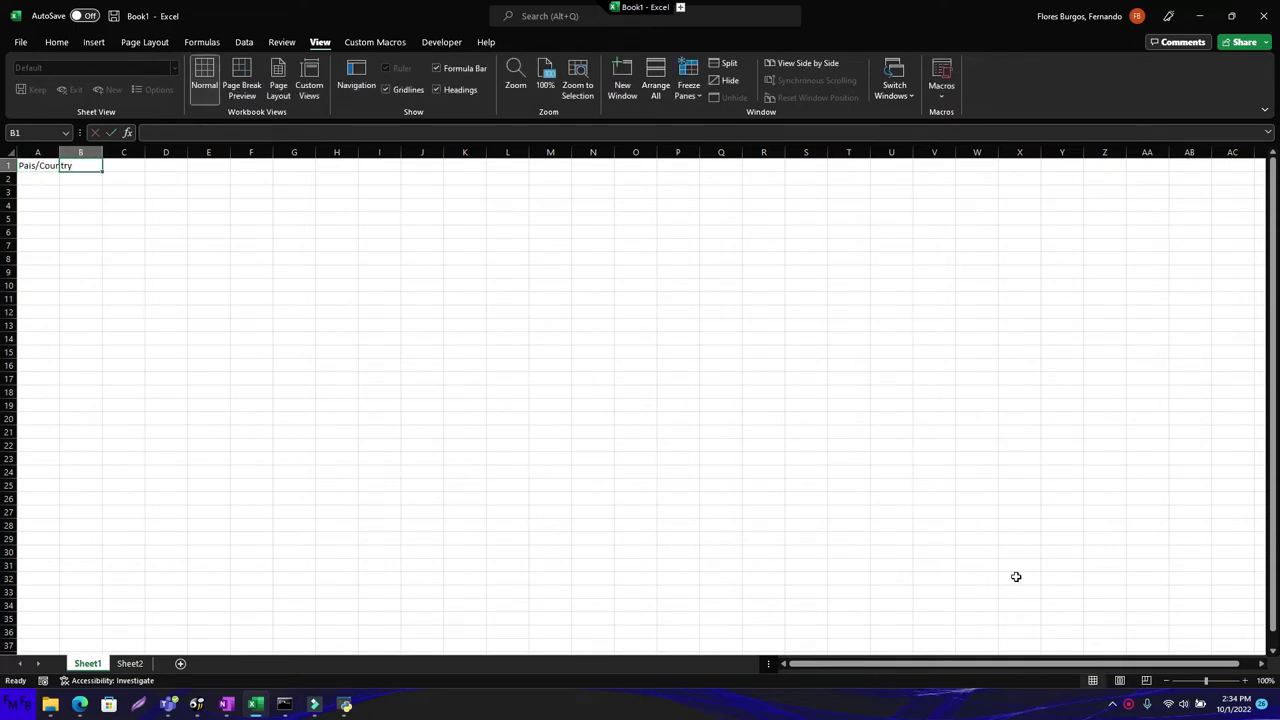
pyautogui.write('Data')
pyautogui.press('Return')
# - List Honduras, Nicaragua, Guatemala, Honduras, Nicaragua, Guatemala, Honduras in A2:A8
pyautogui.write('M')
pyautogui.press('BackSpace')
pyautogui.write('Honduras')
pyautogui.press('Return')
pyautogui.write('Nicaragua')
pyautogui.press('Return')
pyautogui.write('Guatemala')
pyautogui.press('Return')
pyautogui.write('Honduras')
pyautogui.press('Return')
pyautogui.write('Nicaragua')
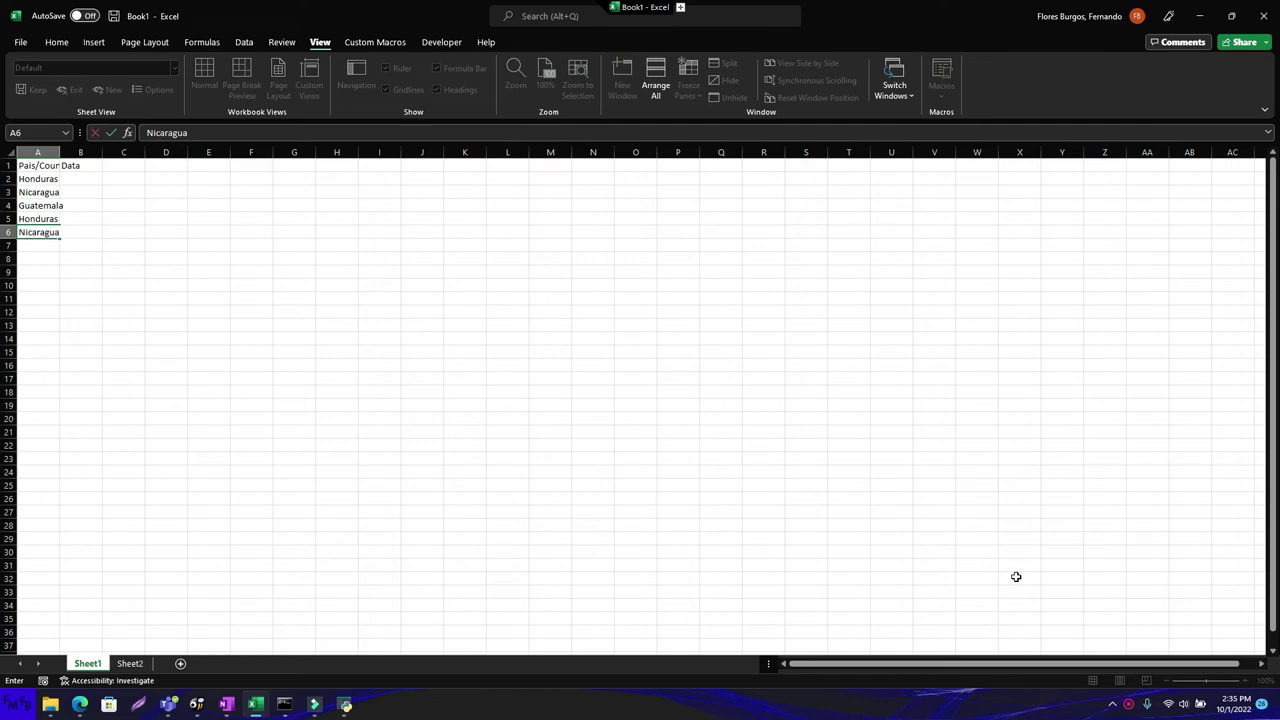
pyautogui.press('Return')
pyautogui.write('H')
pyautogui.press('BackSpace')
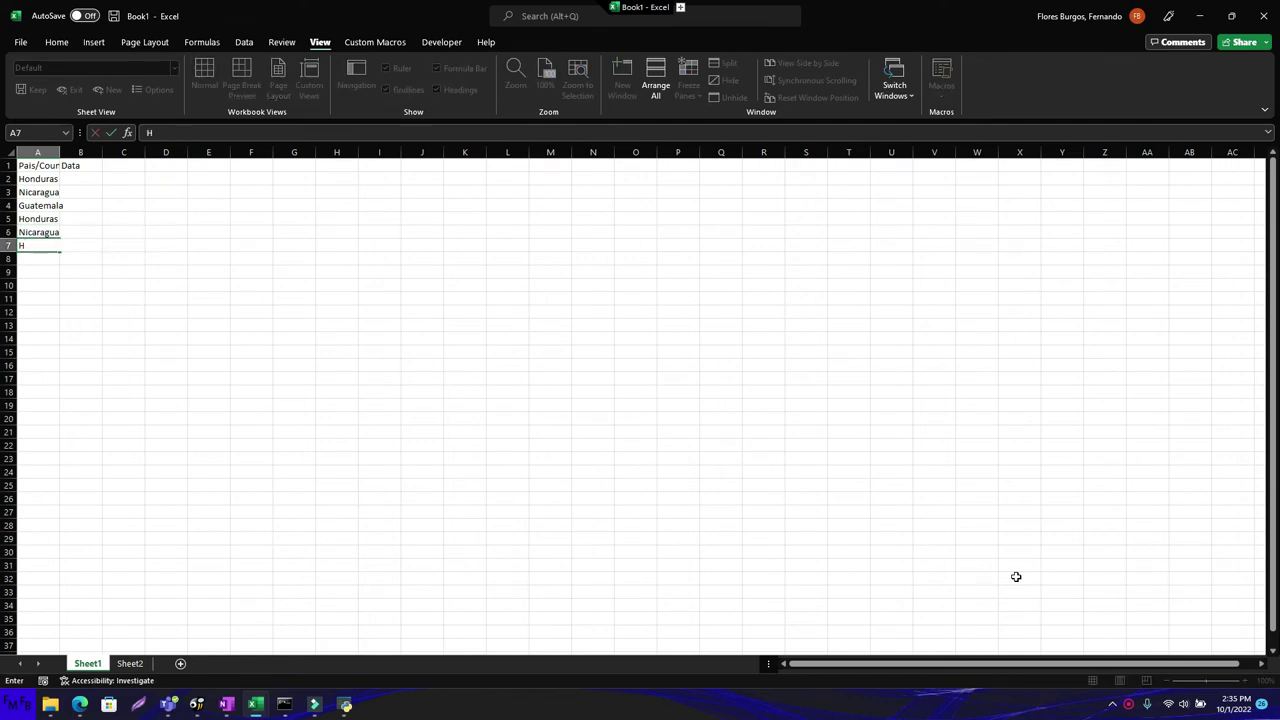
pyautogui.press('BackSpace')
pyautogui.write('Guatemala')
pyautogui.press('Return')
pyautogui.write('Honduras')
pyautogui.press('Tab')
# - Fill B2:B8 with the values 10, 20, 30, 40, 50, 60 and 70
pyautogui.hotkey('ctrl', 'Up')
pyautogui.press('Down')
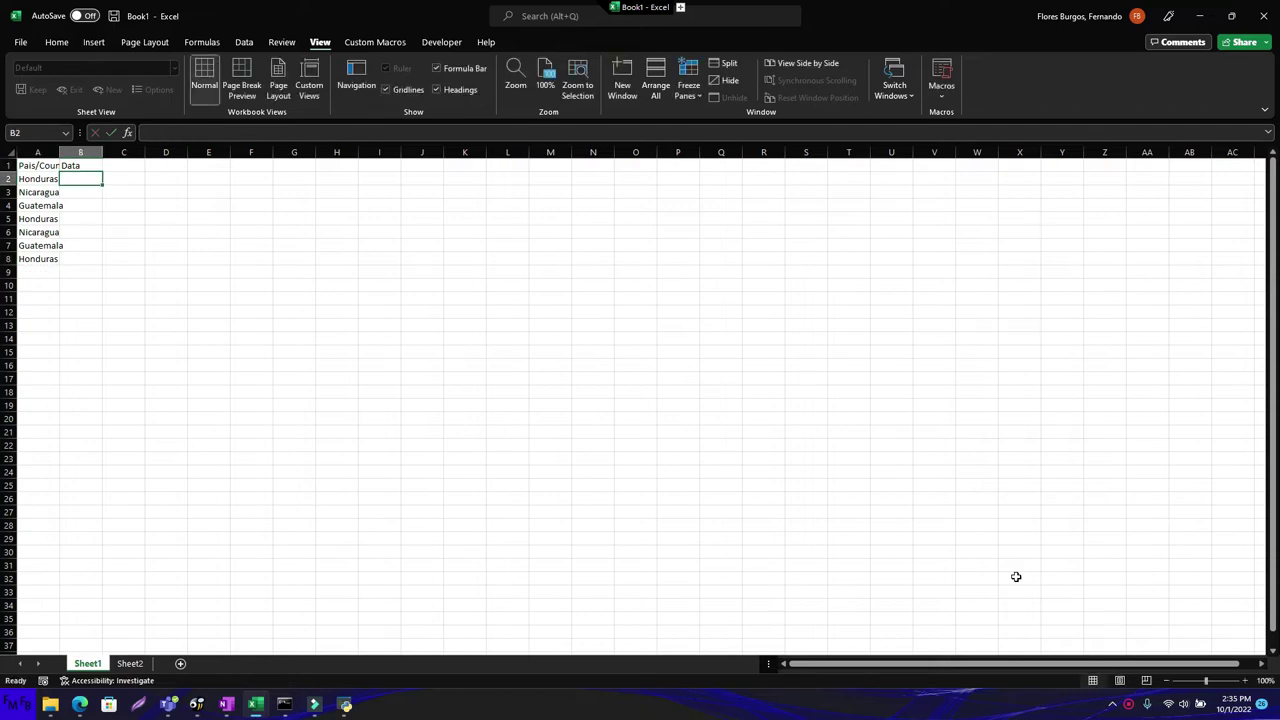
pyautogui.write('10')
pyautogui.press('Return')
pyautogui.write('20')
pyautogui.press('Return')
pyautogui.write('30')
pyautogui.press('Return')
pyautogui.write('40')
pyautogui.press('Return')
pyautogui.write('50')
pyautogui.press('Return')
pyautogui.write('60')
pyautogui.press('Return')
pyautogui.write('70')
pyautogui.press('Tab')
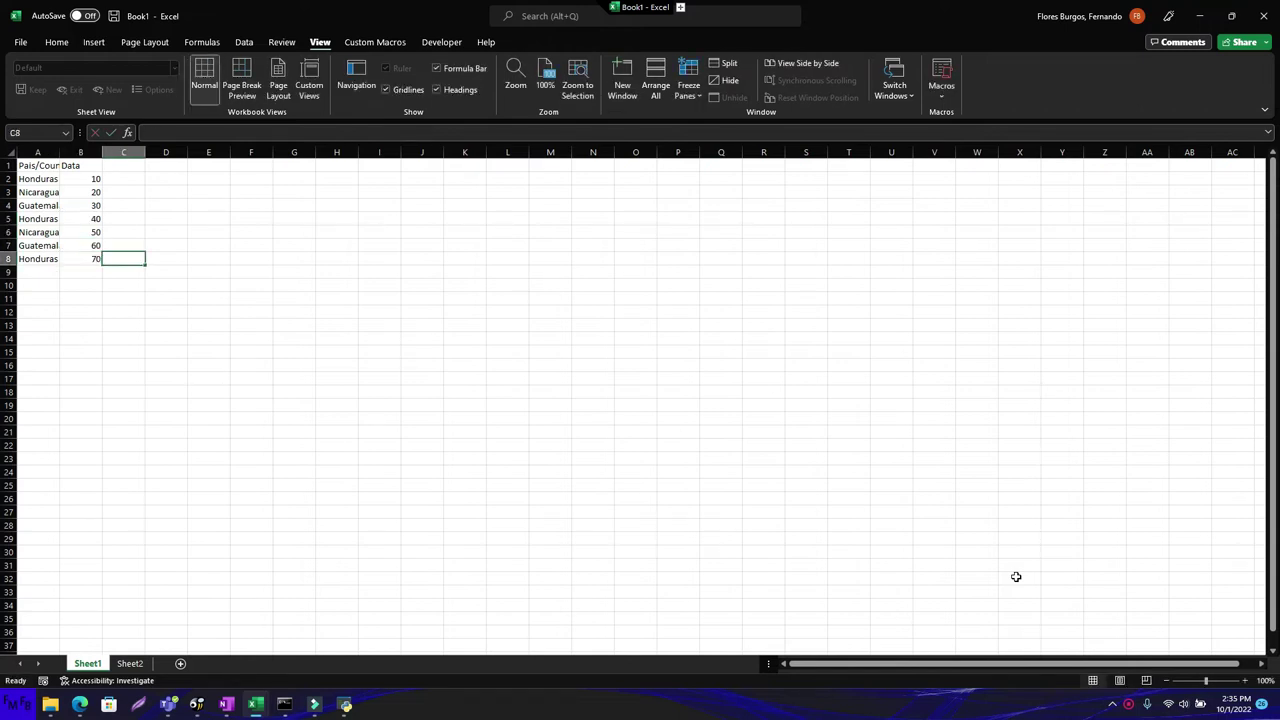
# - On Sheet2, type Honduras in A1, Nicaragua in C1 and Guatemala in E1
pyautogui.click(140, 664)
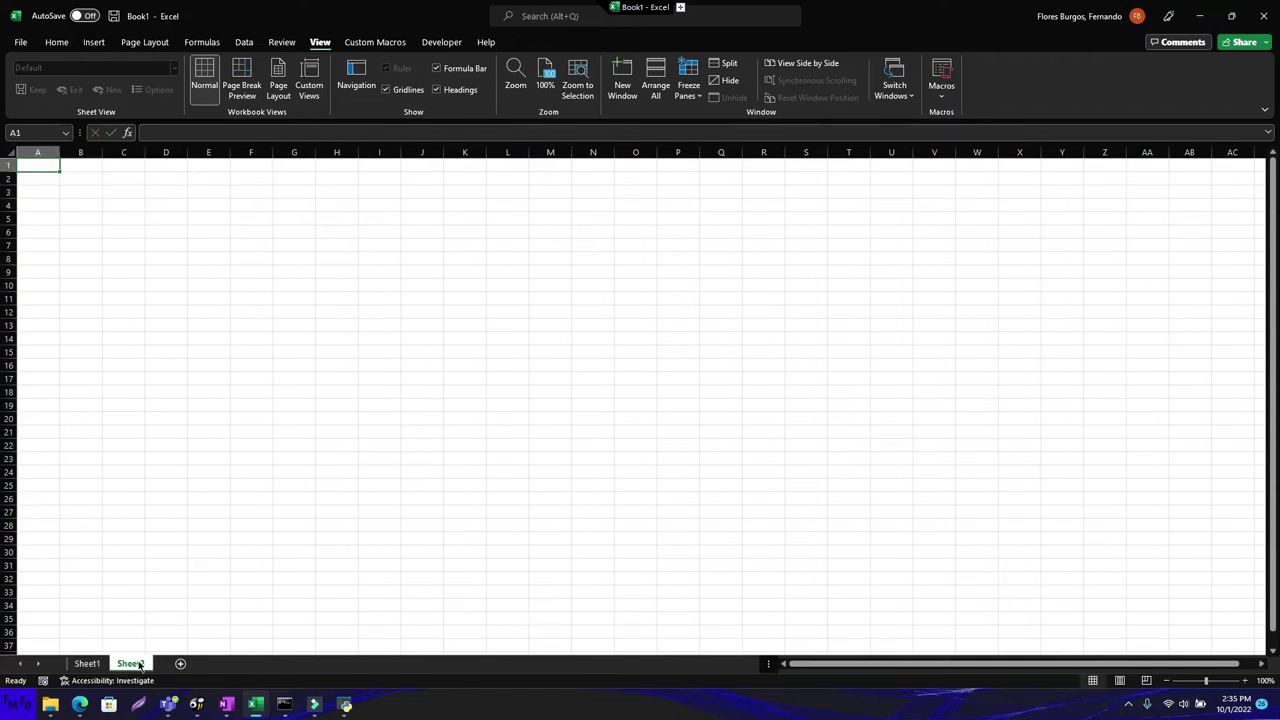
pyautogui.write('Honduras')
pyautogui.press('Tab')
pyautogui.press('Tab')
pyautogui.write('Nicaragua')
pyautogui.press('Tab')
pyautogui.press('Tab')
pyautogui.write('Guatemala')
pyautogui.press('Left')
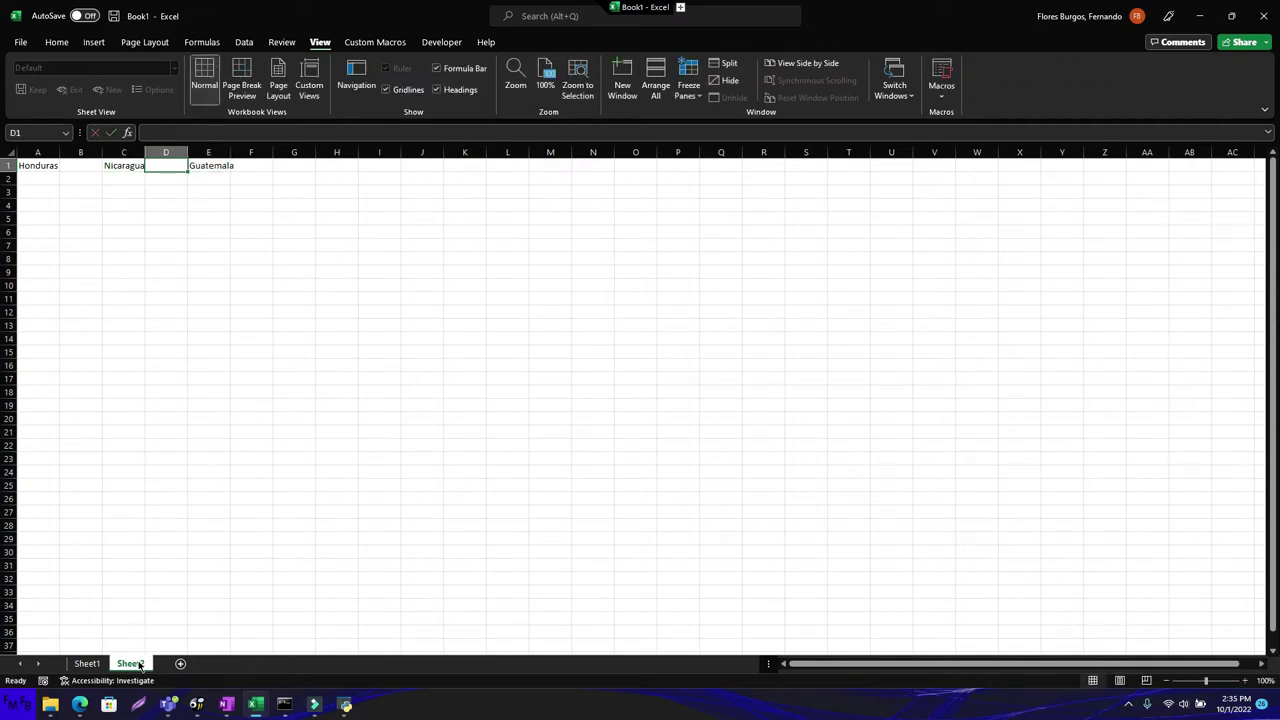
# - Enter =FILTER(Sheet1!$B:$B,Sheet1!$A:$A=Sheet2!A1) in B1 to list Honduras's values
pyautogui.press('Left')
pyautogui.press('Left')
pyautogui.write('=filter()')
pyautogui.press('Return')
pyautogui.press('Return')
pyautogui.click(87, 664)
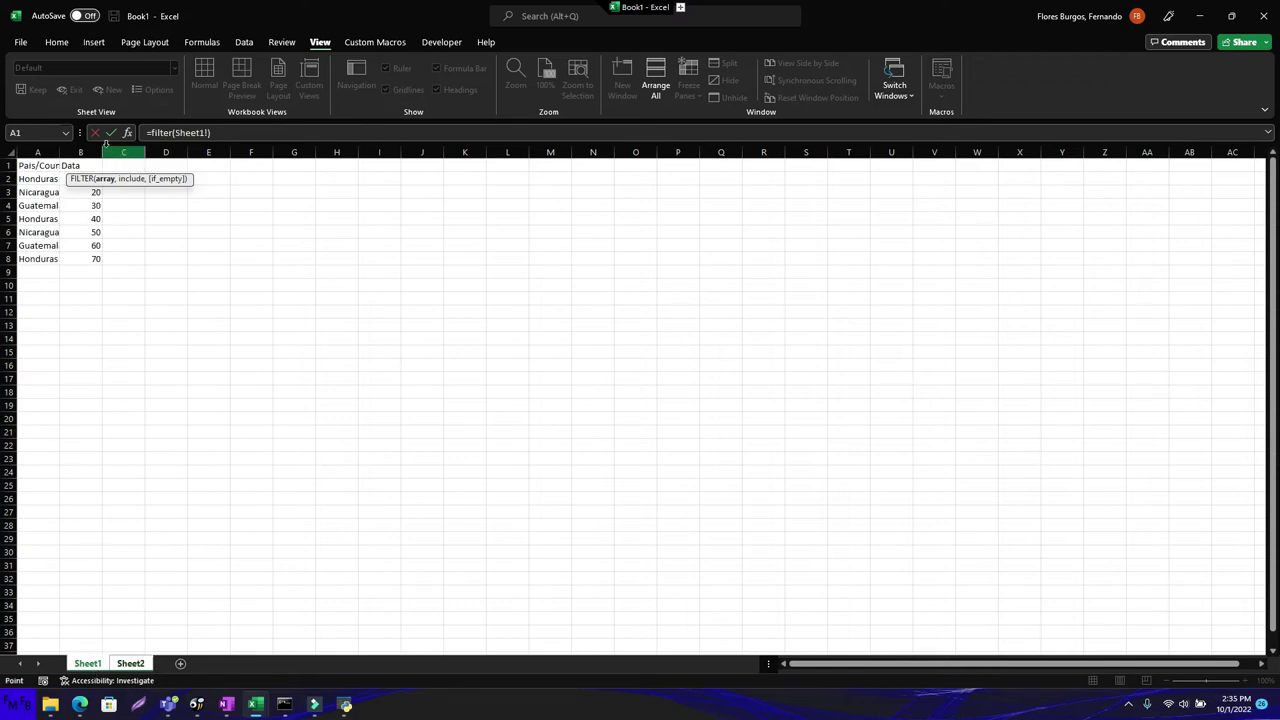
pyautogui.click(95, 148)
pyautogui.press('F4')
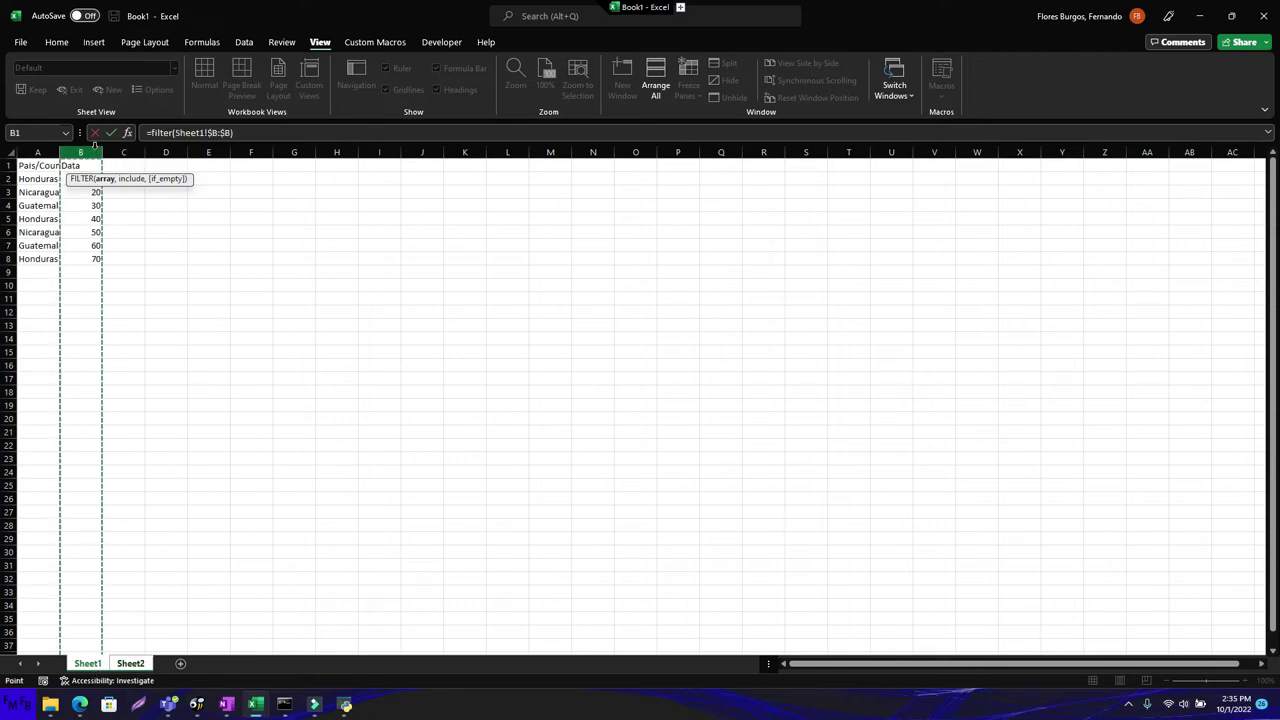
pyautogui.write(',')
pyautogui.click(54, 147)
pyautogui.press('F4')
pyautogui.write('=')
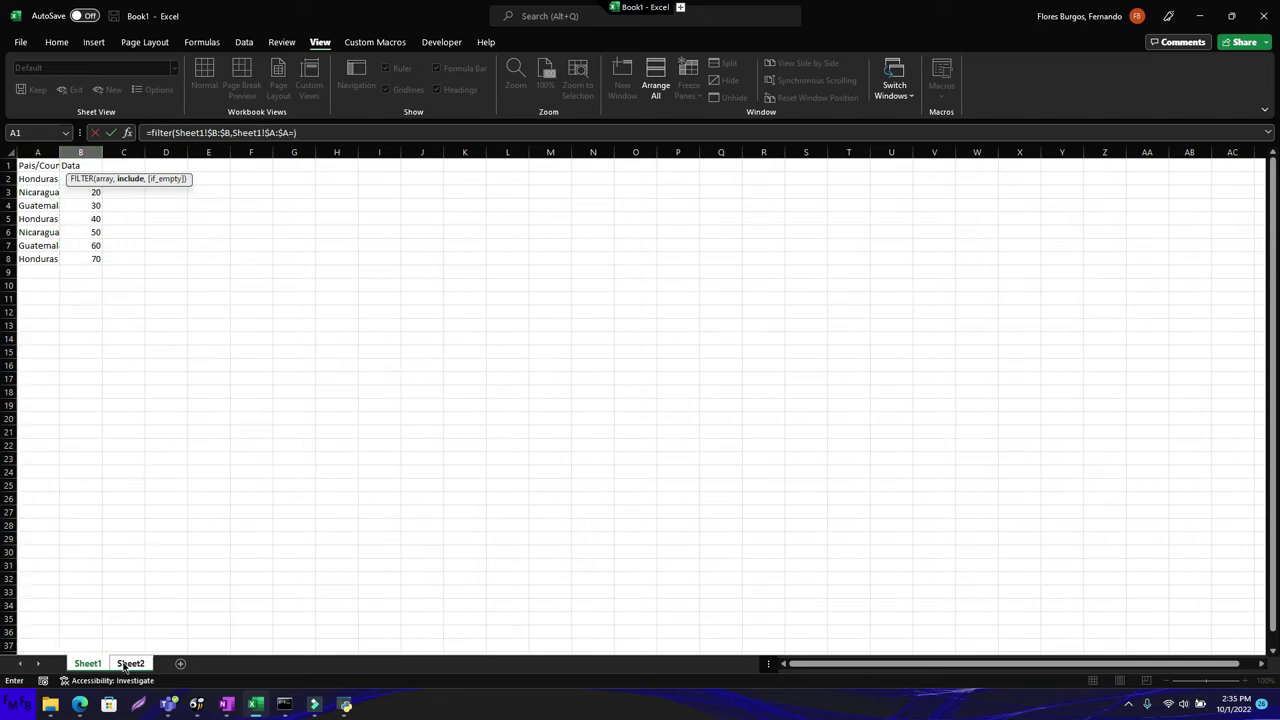
pyautogui.click(126, 667)
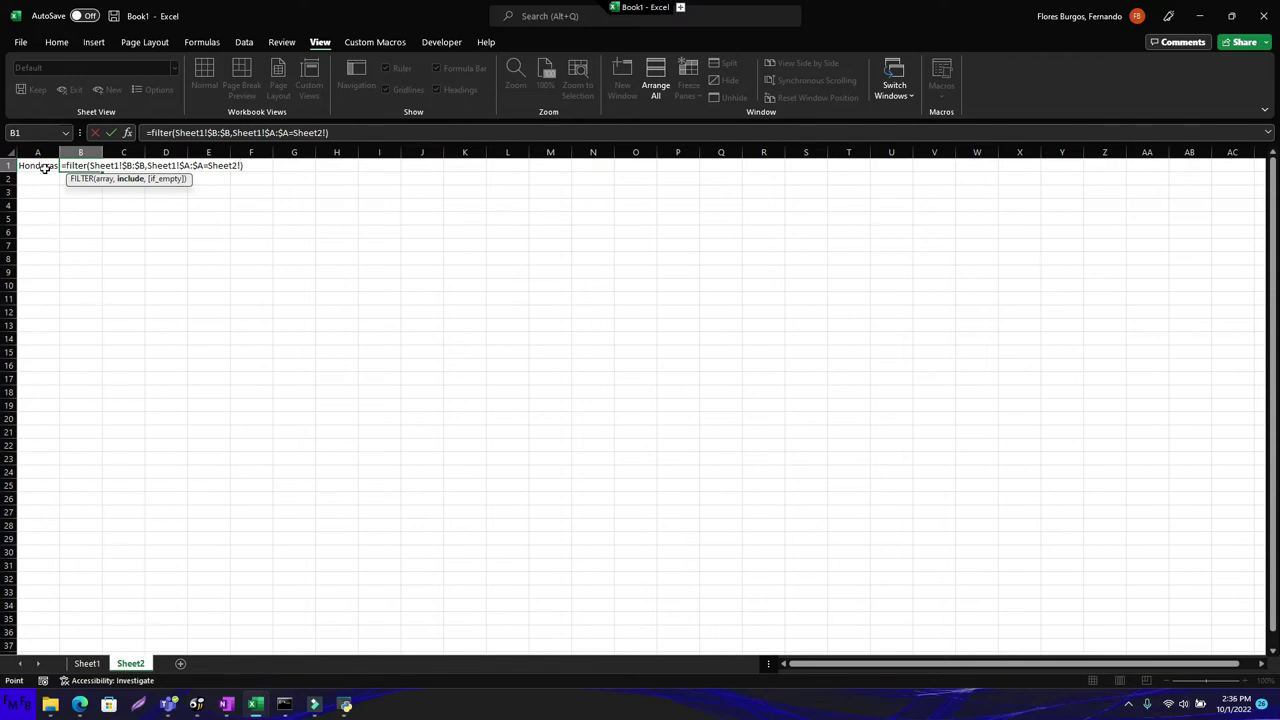
pyautogui.click(45, 166)
pyautogui.press('Tab')
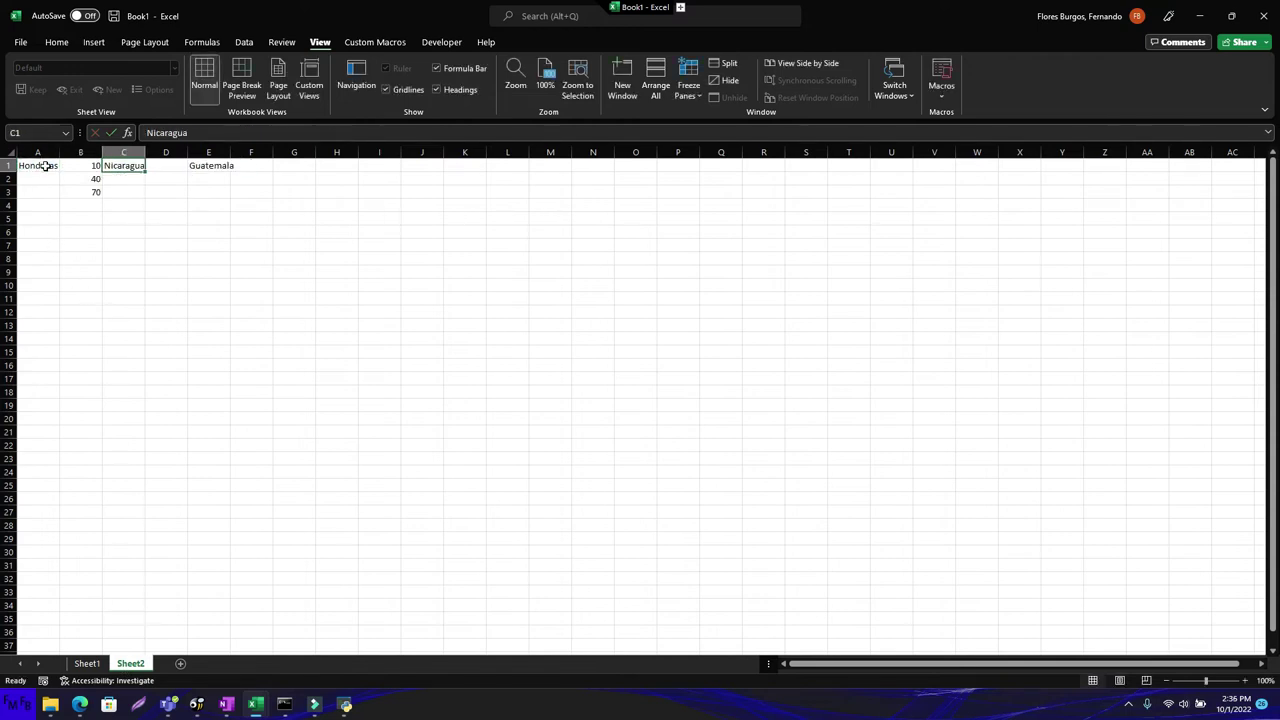
# - In the VBA editor, create Sub rep with a For i = 4 To 6 Step 2 … Next i loop
pyautogui.hotkey('alt', 'Tab')
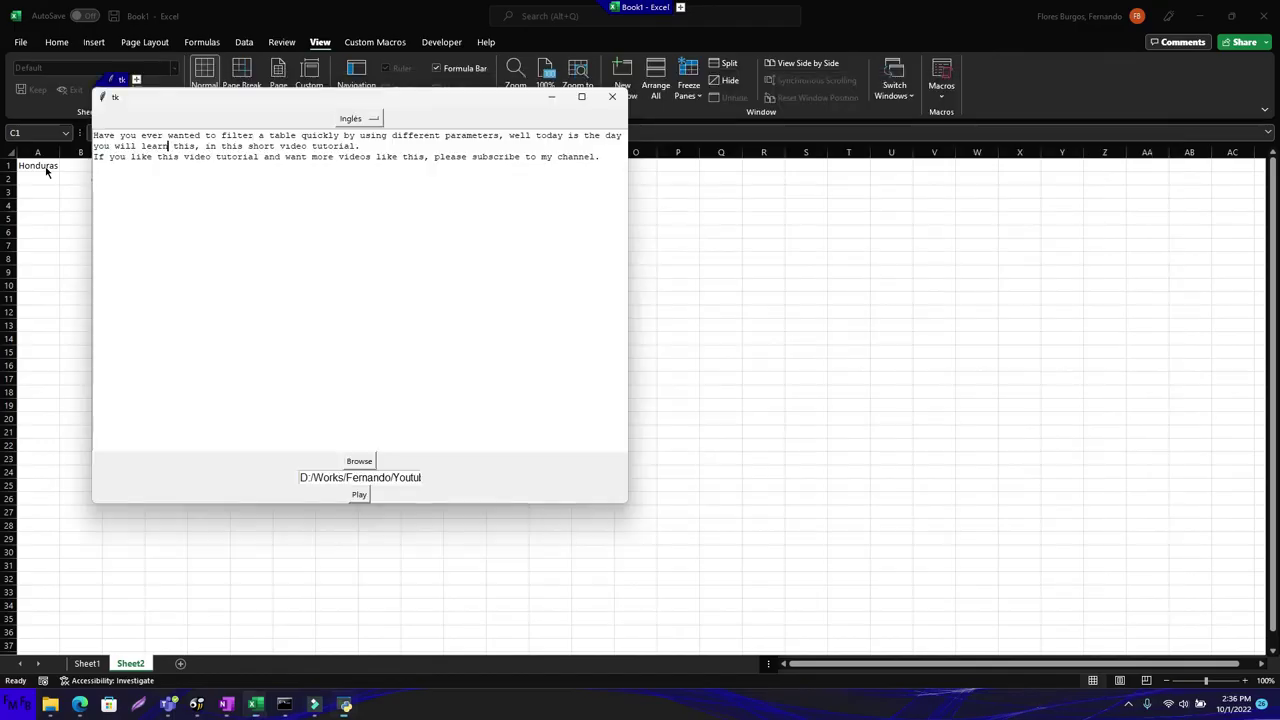
pyautogui.hotkey('alt', 'Tab')
pyautogui.press('Tab')
pyautogui.write('sub rep')
pyautogui.press('Return')
pyautogui.write('for i')
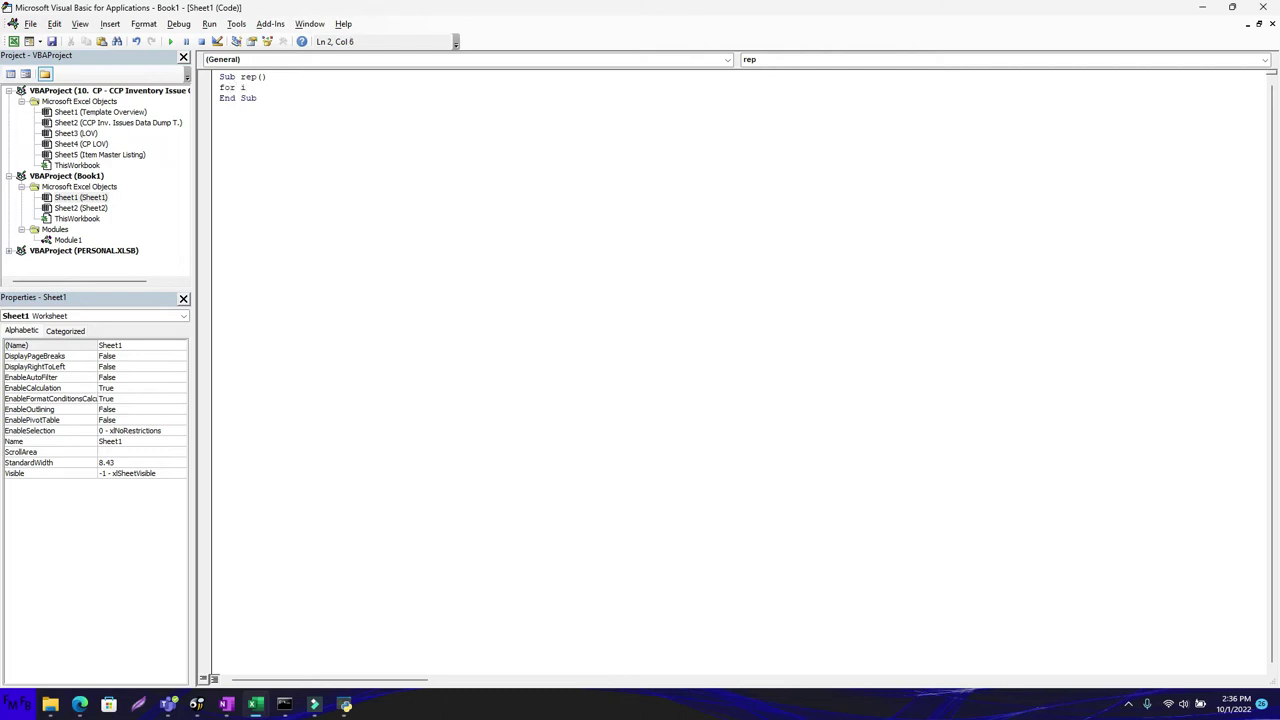
pyautogui.write('=4 to 6 step 2')
pyautogui.press('Return')
# - Add Dim ws As Worksheet, Set ws = Sheets("Sheet2") and ws.Activate to the rep macro
pyautogui.press('Return')
pyautogui.write('next i')
pyautogui.click(252, 77)
pyautogui.press('Return')
pyautogui.write('dim ws as worksheet')
pyautogui.press('Return')
pyautogui.write('ws')
pyautogui.press('BackSpace')
pyautogui.press('BackSpace')
pyautogui.press('BackSpace')
pyautogui.press('Return')
pyautogui.write('set ws =')
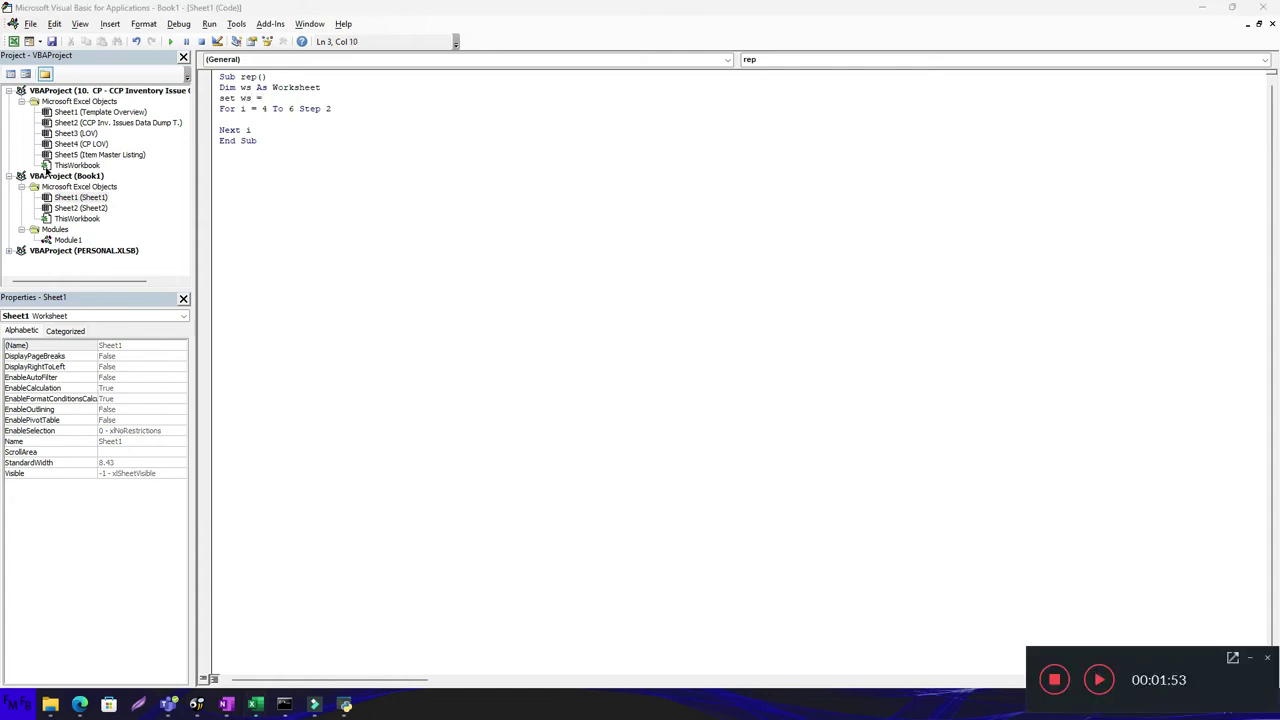
pyautogui.write(' Sheets')
pyautogui.write('()')
pyautogui.write('""')
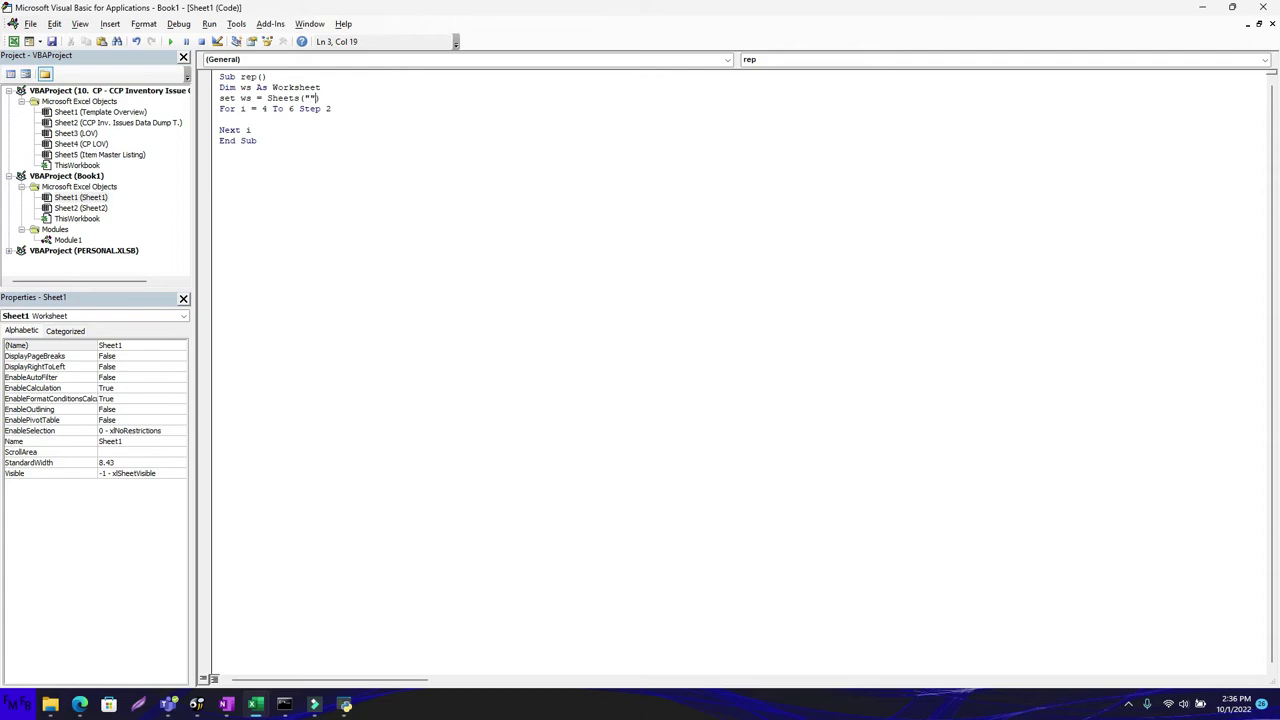
pyautogui.write('Sheet2')
pyautogui.press('Return')
pyautogui.write('ws')
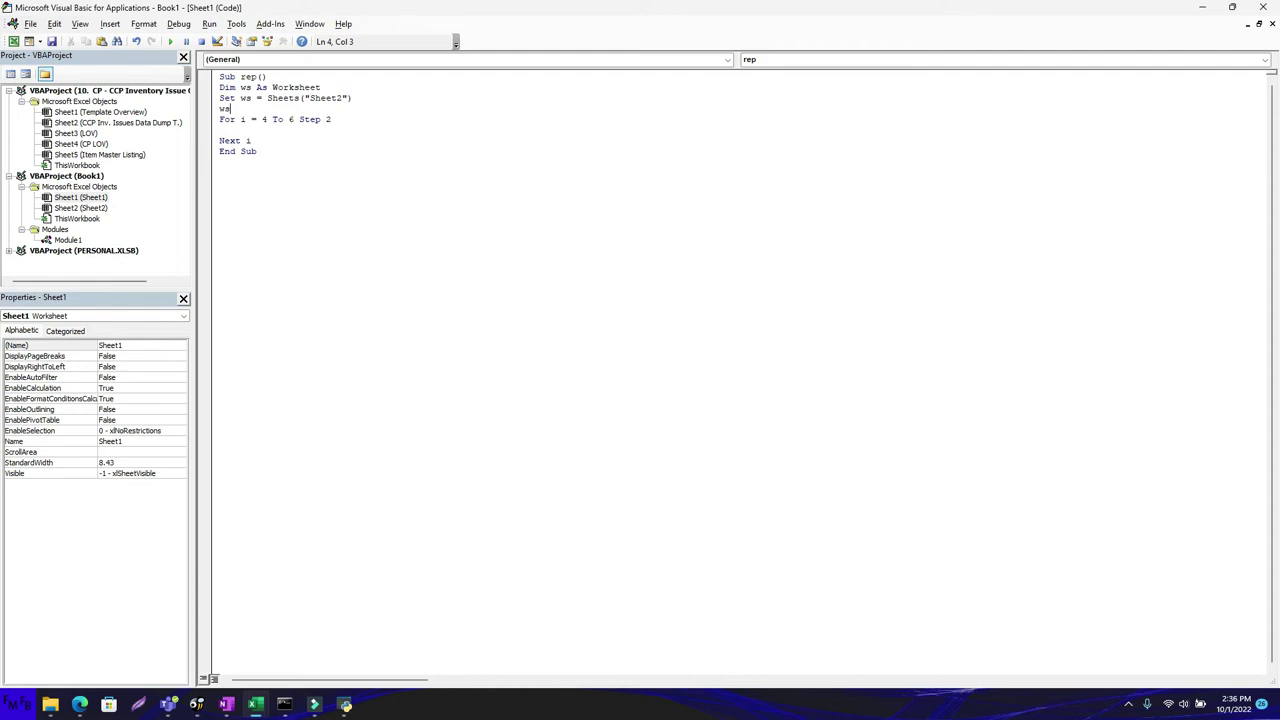
pyautogui.write('.act')
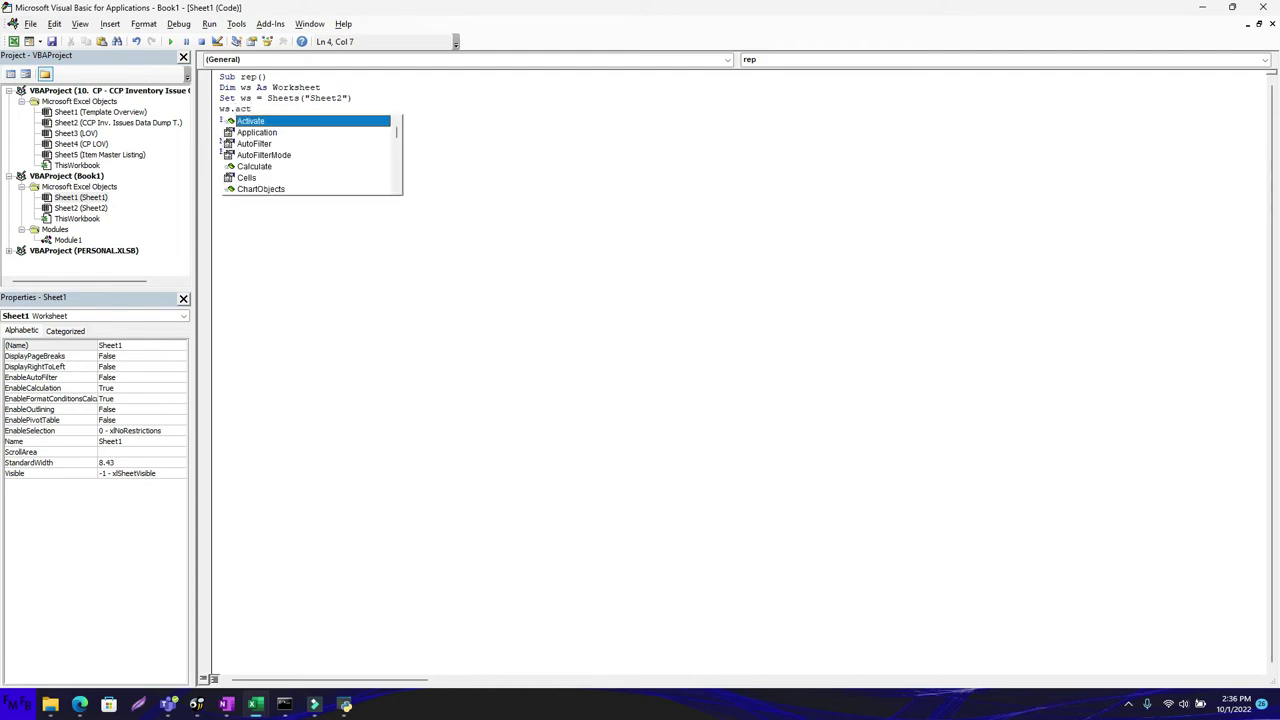
pyautogui.press('Tab')
pyautogui.press('Down')
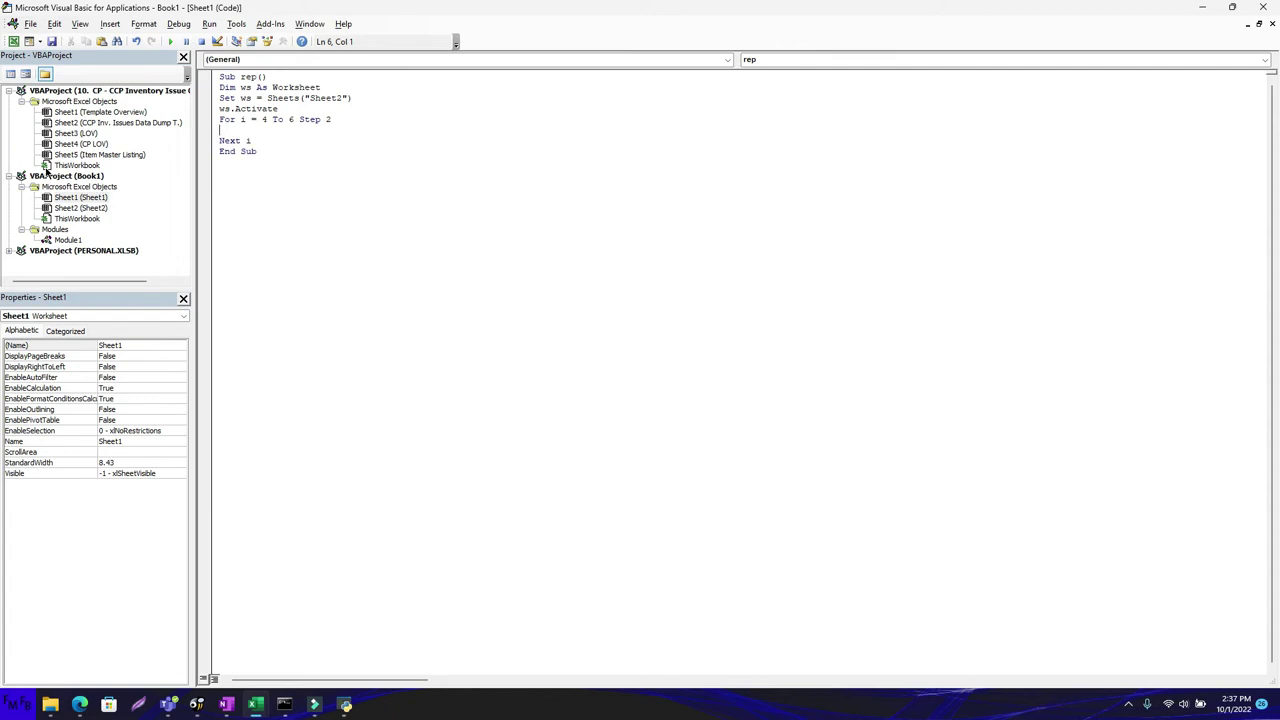
# - Add a ws.Range("B1").Copy line inside the rep loop
pyautogui.write('ws.Range')
pyautogui.write('()')
pyautogui.write('""')
pyautogui.press('Left')
pyautogui.write('B1")')
pyautogui.write('.copy')
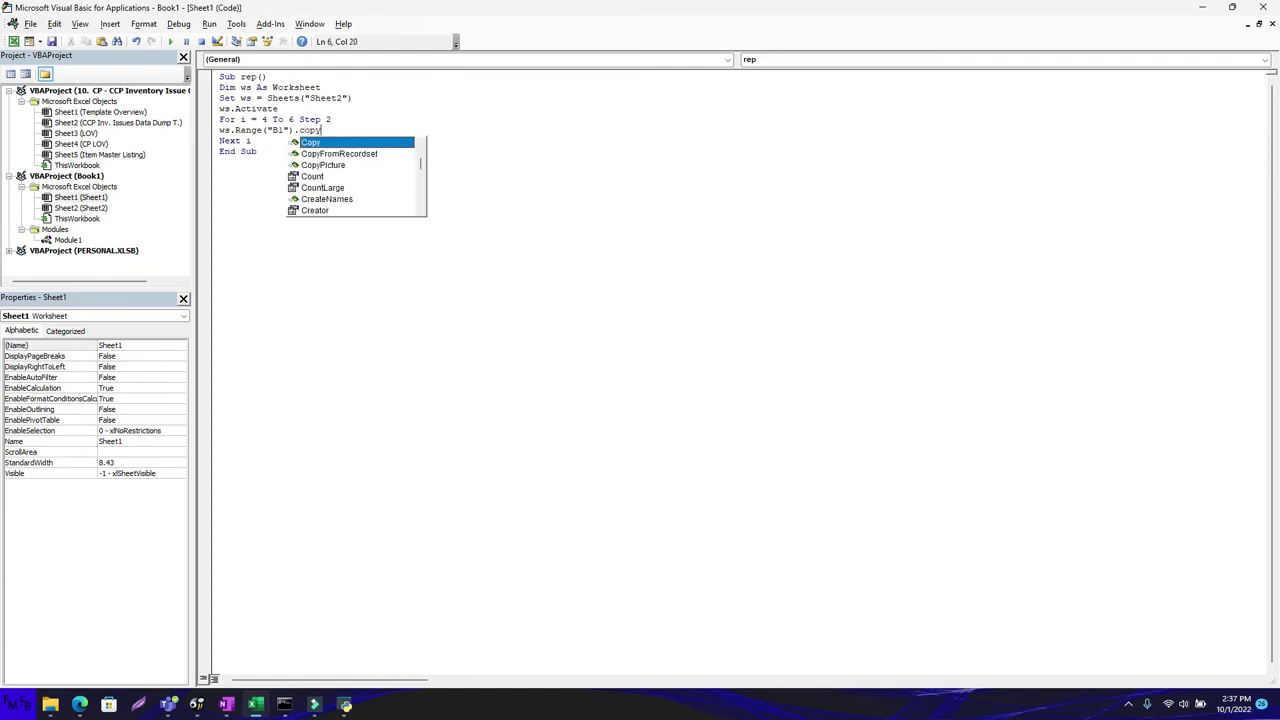
pyautogui.press('Tab')
pyautogui.press('Return')
# - Add lines selecting ws.Cells(1, 1) and pasting with Selection.Paste
pyautogui.write('ws.cells')
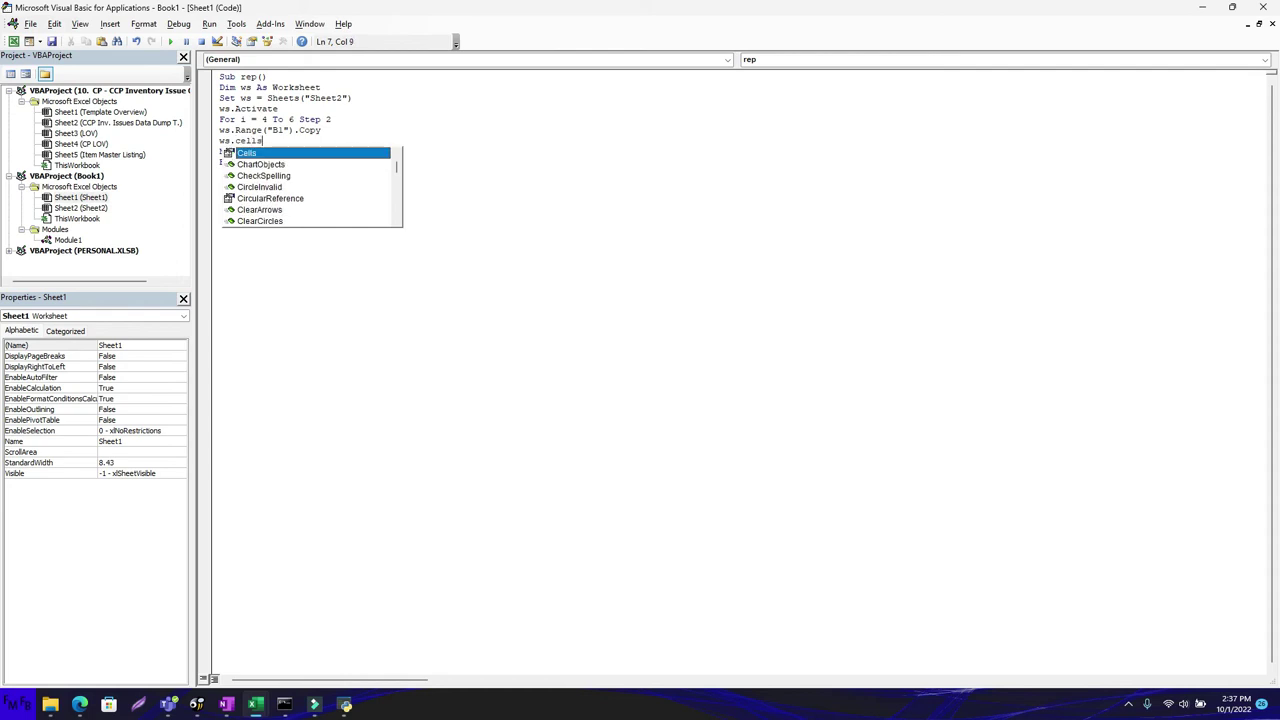
pyautogui.write('()')
pyautogui.write('1')
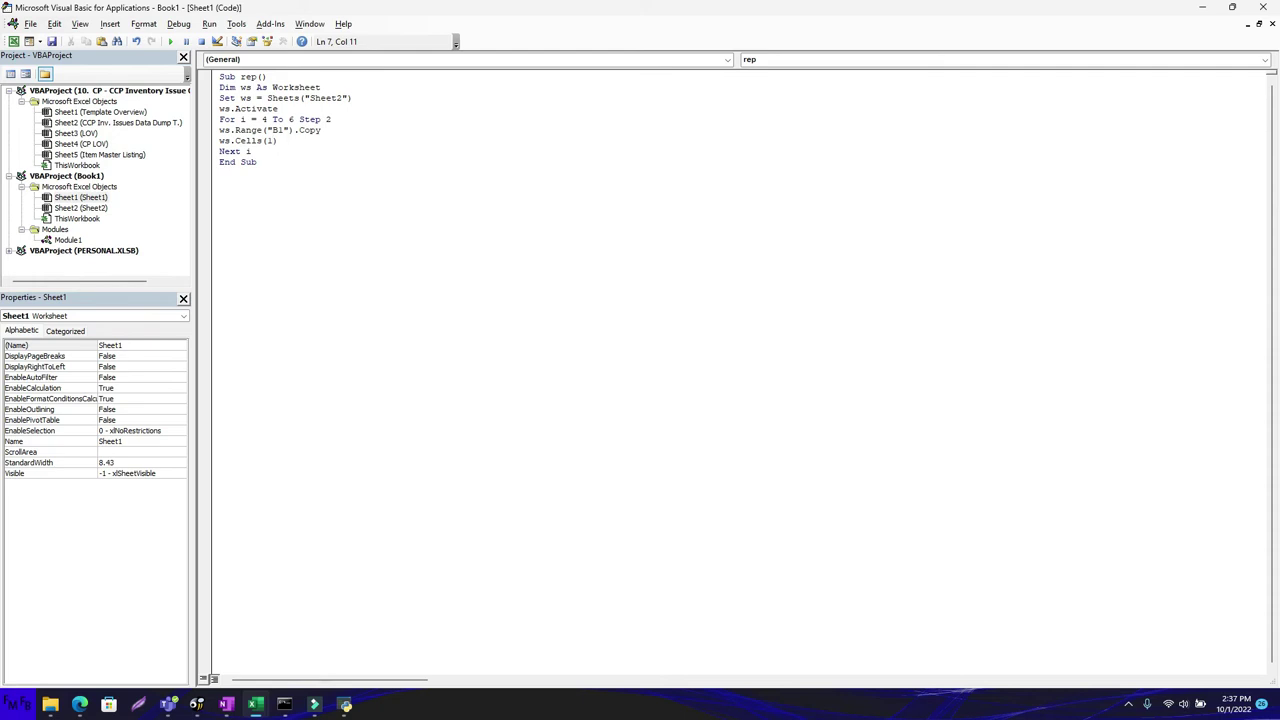
pyautogui.write(',')
pyautogui.write('1')
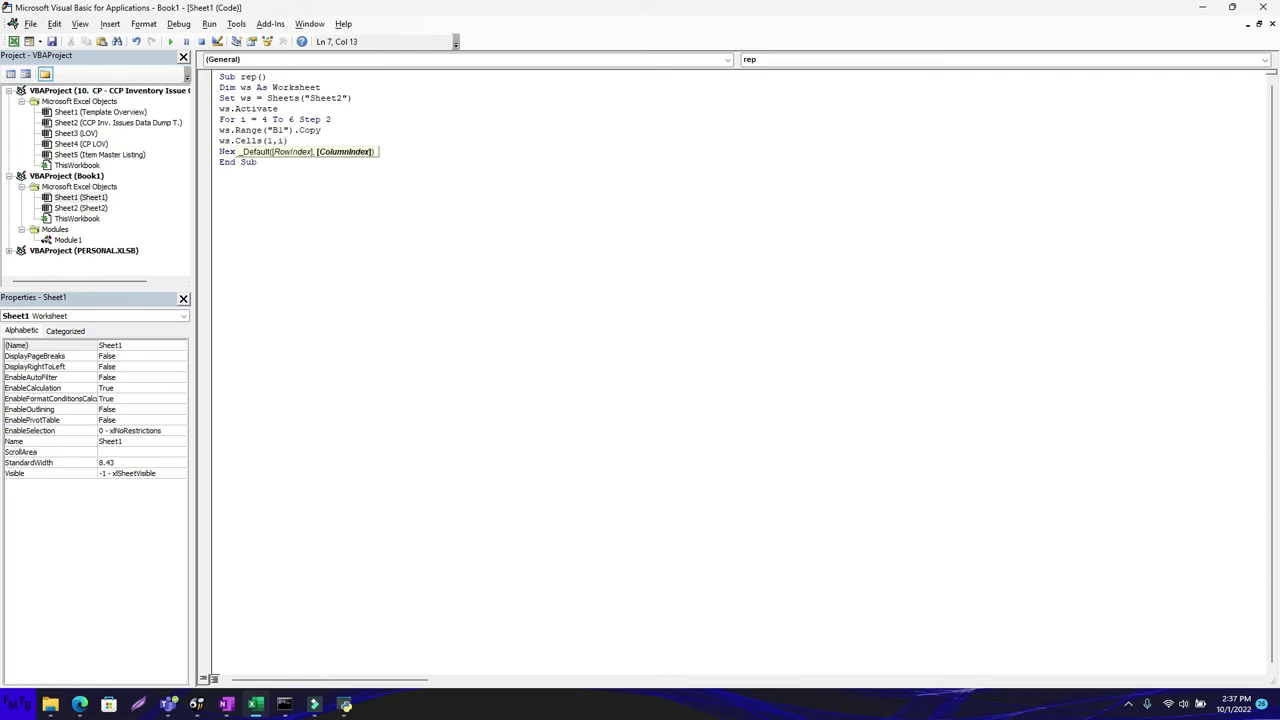
pyautogui.write(').select')
pyautogui.press('Return')
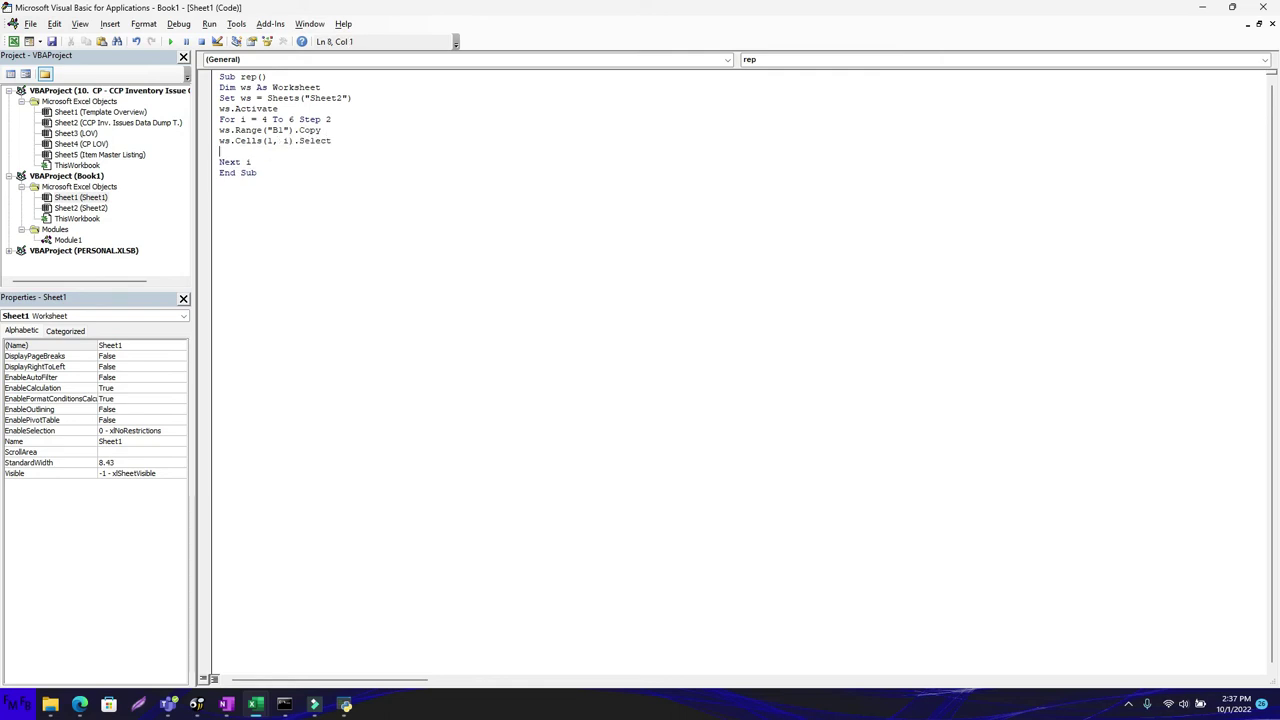
pyautogui.write('ws.')
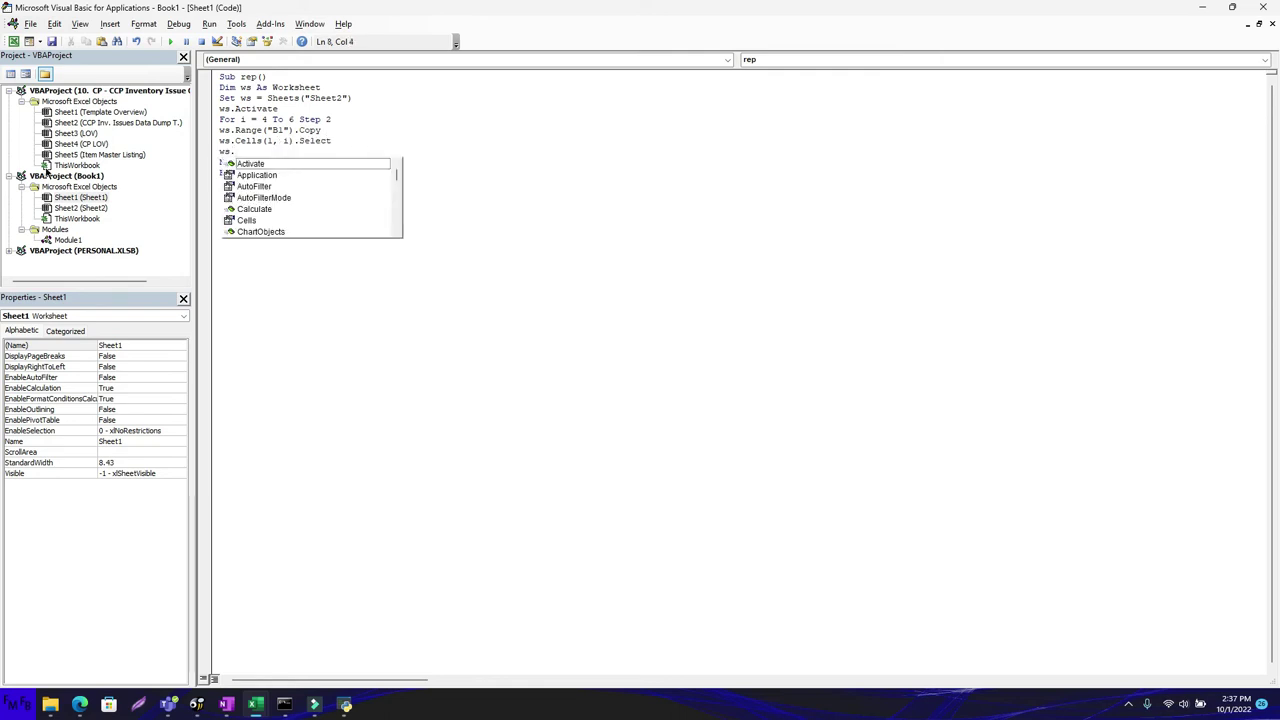
pyautogui.press('BackSpace')
pyautogui.press('BackSpace')
pyautogui.press('BackSpace')
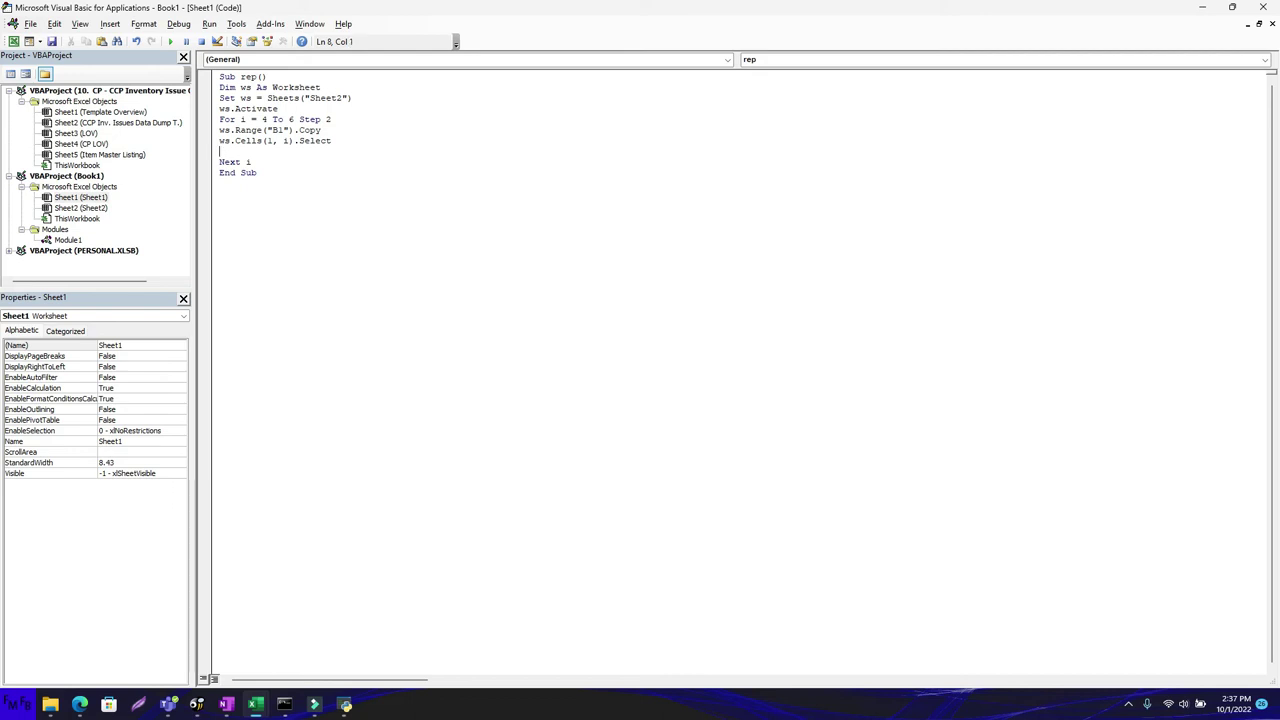
pyautogui.write('selection.paste')
pyautogui.click(251, 162)
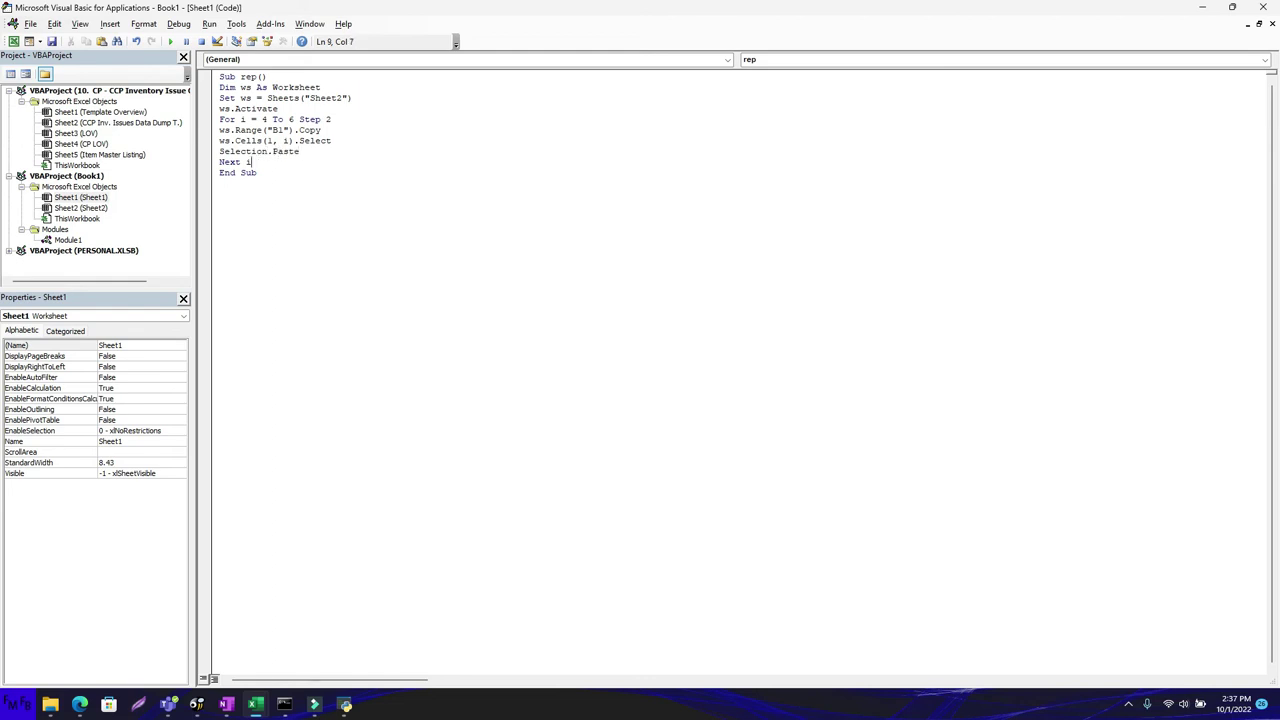
# - Run the Sheet1.rep macro from Excel's Macros list and dismiss the resulting error
pyautogui.hotkey('alt', 'Tab')
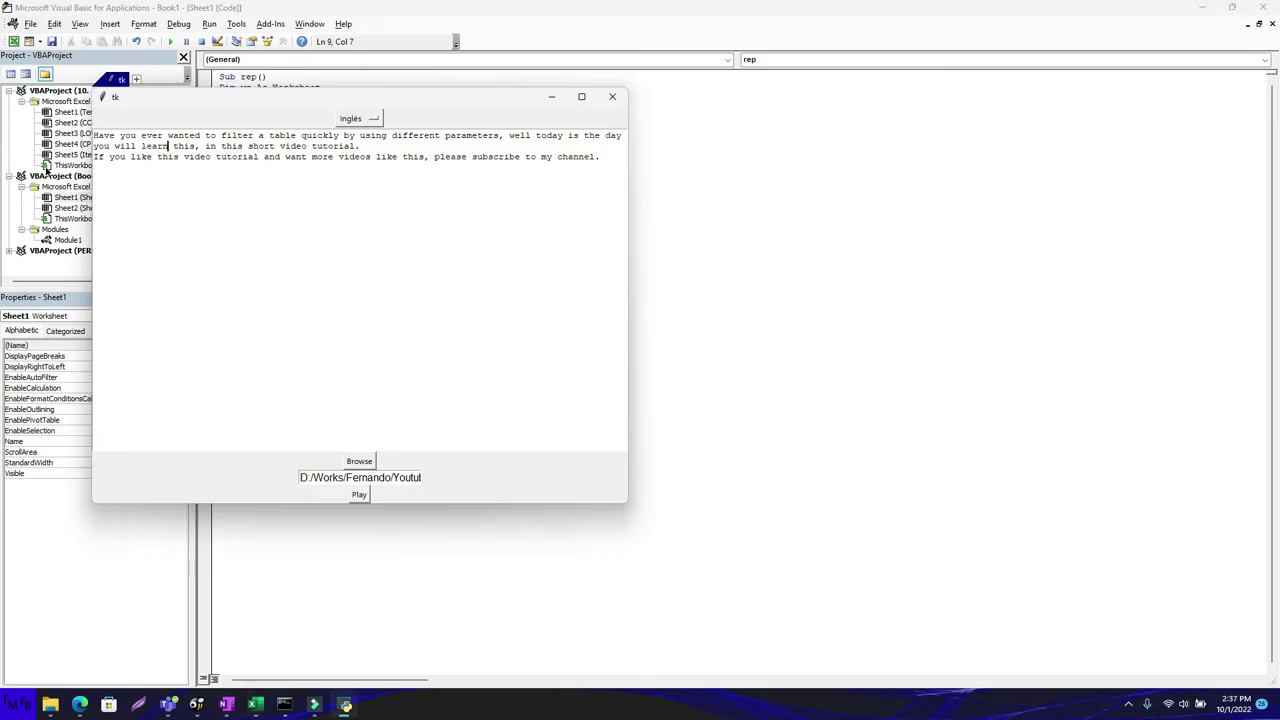
pyautogui.hotkey('alt', 'Tab')
pyautogui.hotkey('alt', 'Tab')
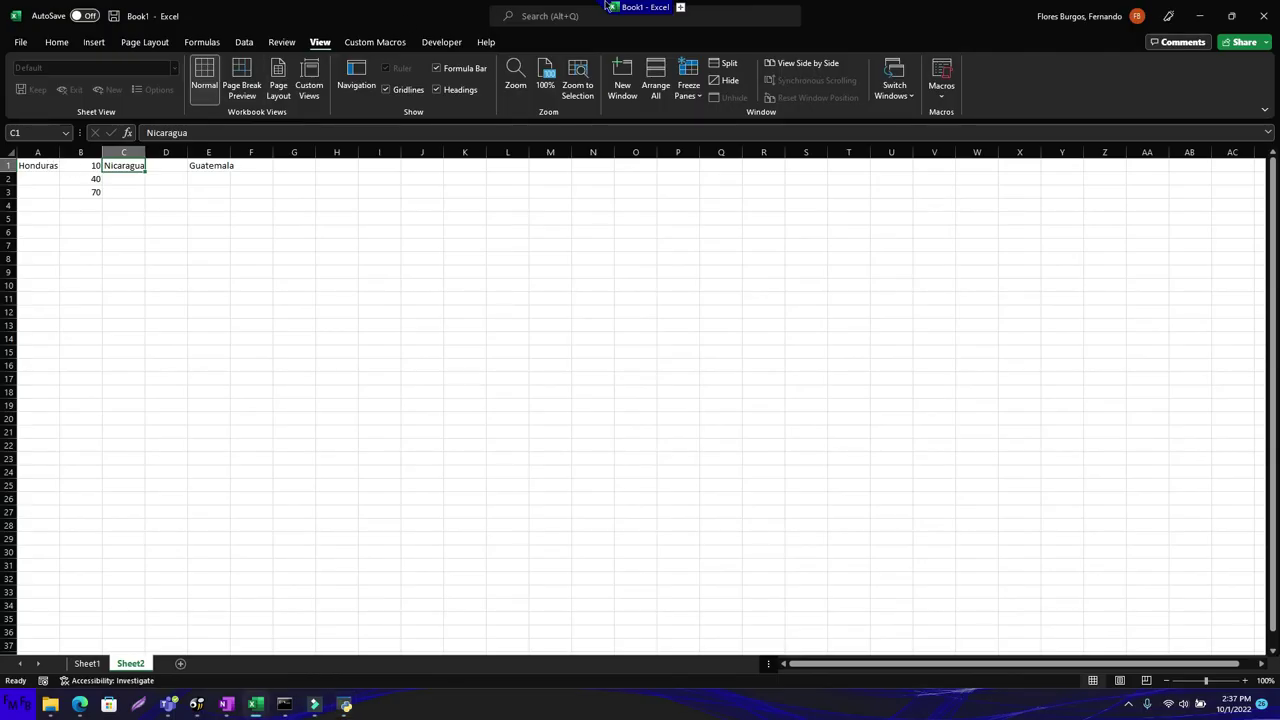
pyautogui.click(941, 88)
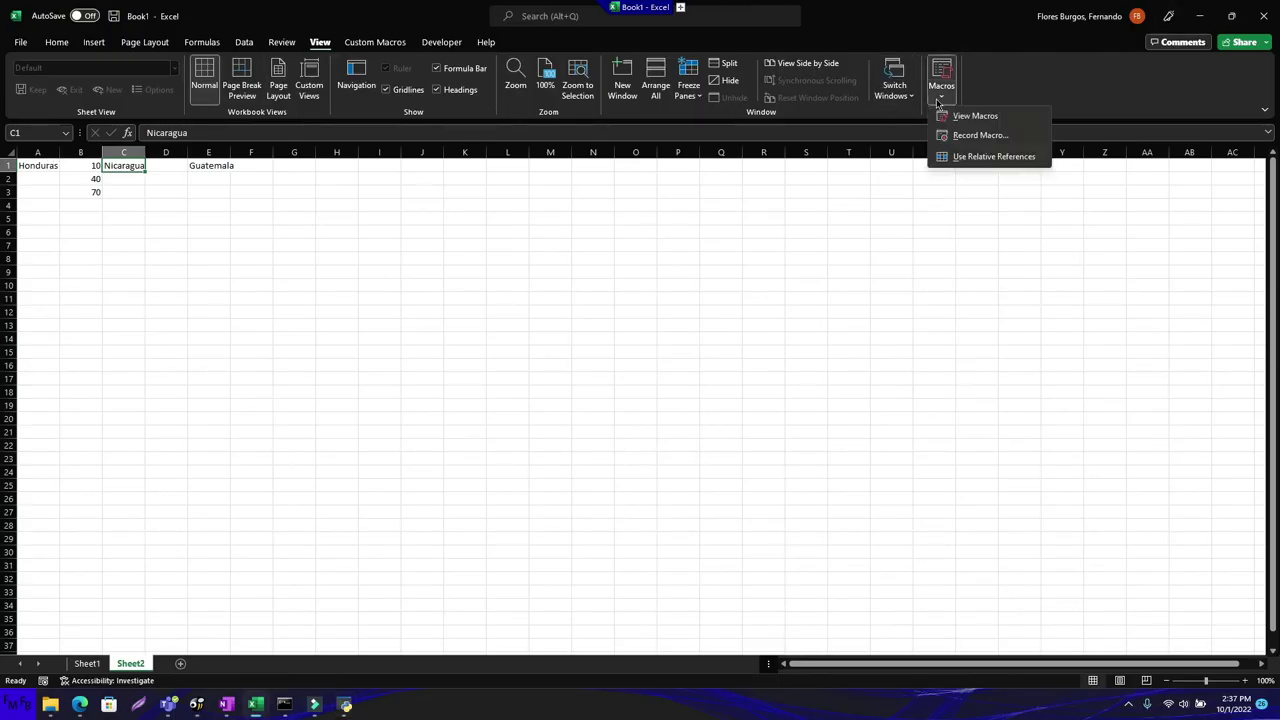
pyautogui.click(948, 115)
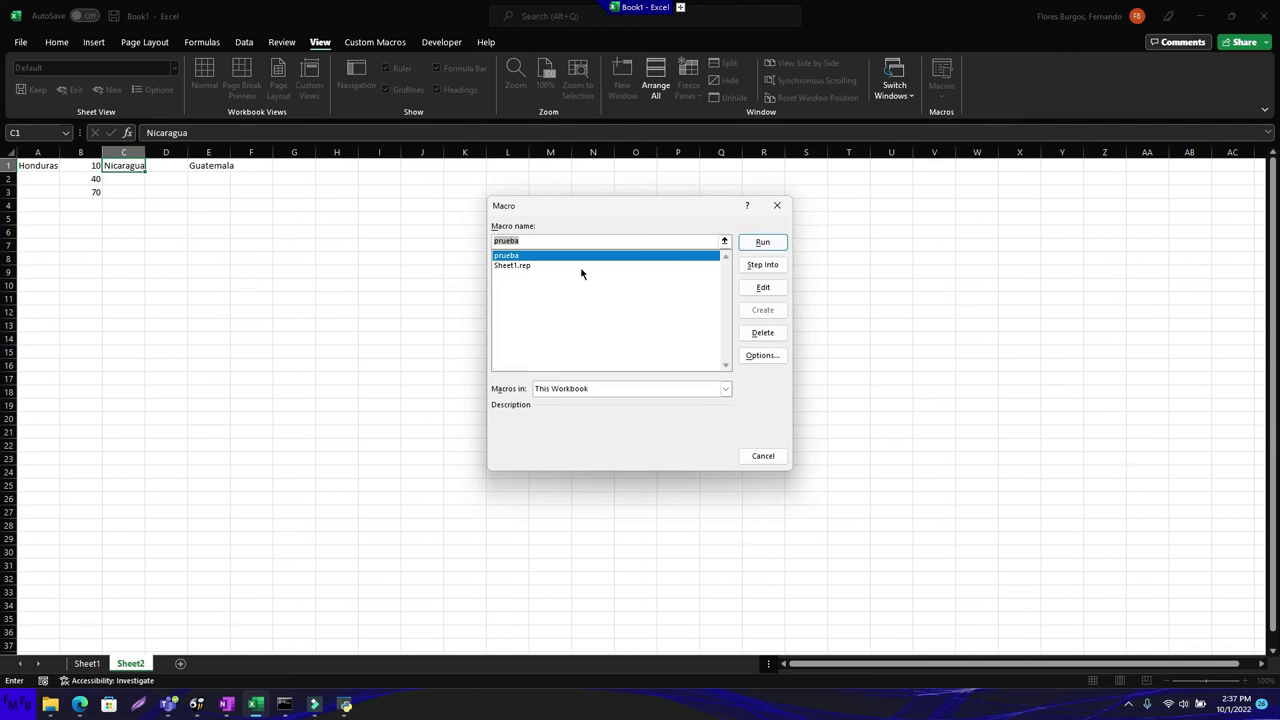
pyautogui.click(580, 266)
pyautogui.click(754, 249)
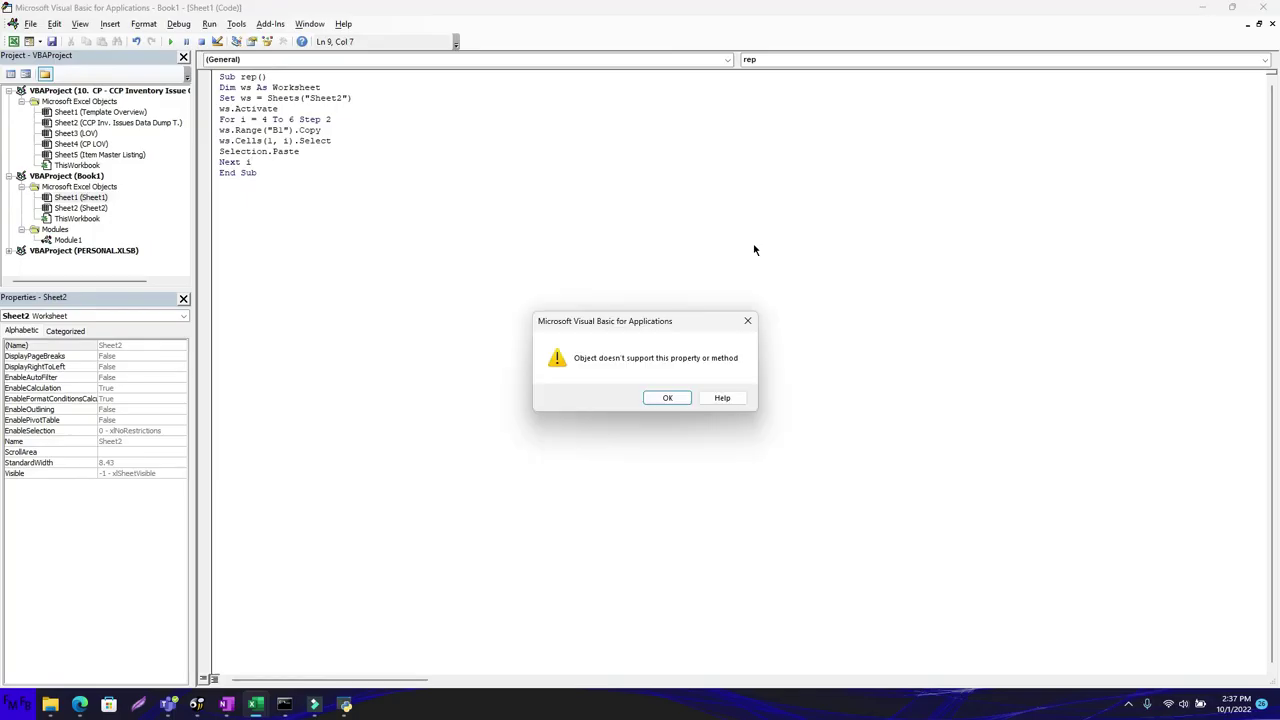
pyautogui.click(669, 398)
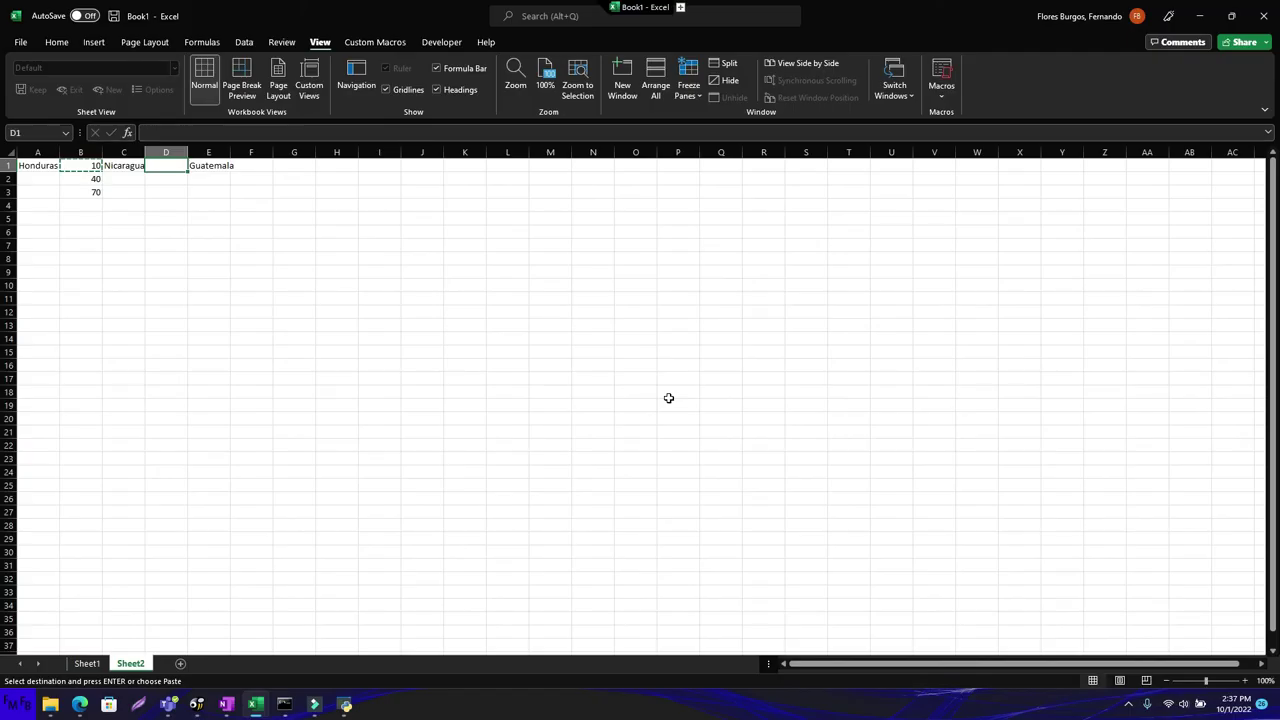
# - Step through rep with F8, search 'paste with select', then join the Select line onto Copy
pyautogui.hotkey('alt', 'F11')
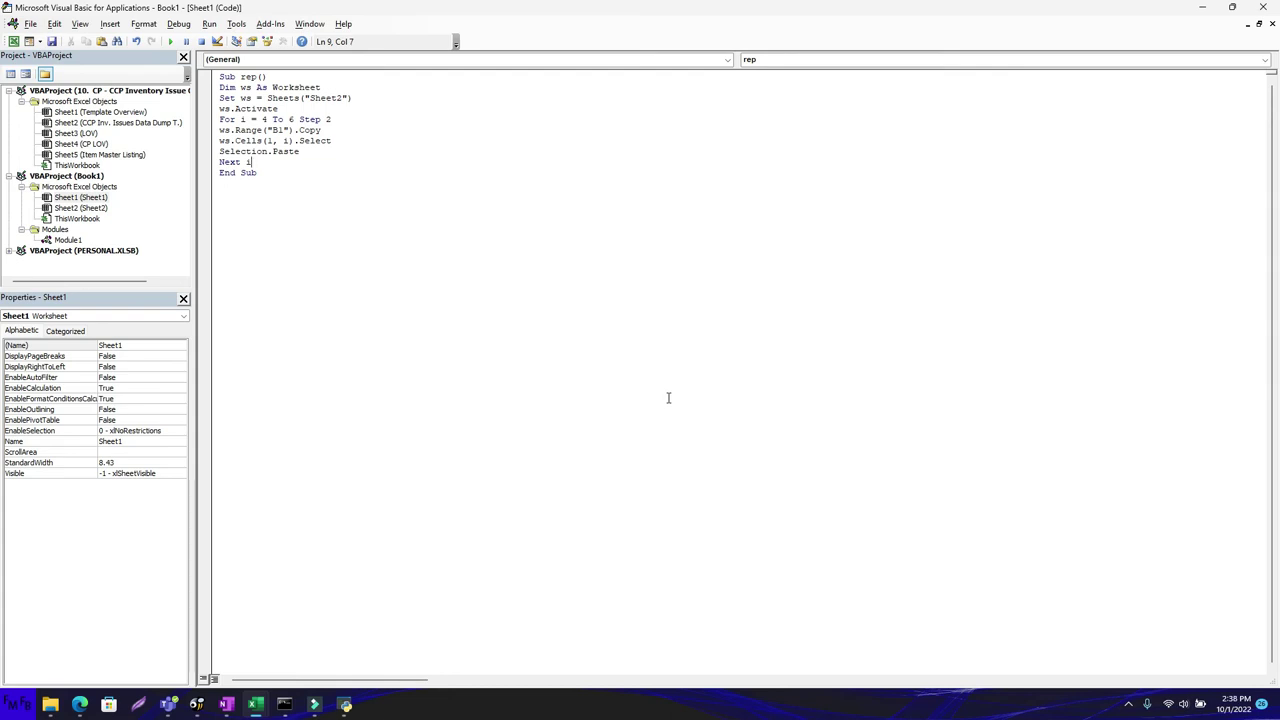
pyautogui.press('F8')
pyautogui.press('F8')
pyautogui.press('F8')
pyautogui.press('F8')
pyautogui.press('F8')
pyautogui.press('F8')
pyautogui.press('F8')
pyautogui.press('F8')
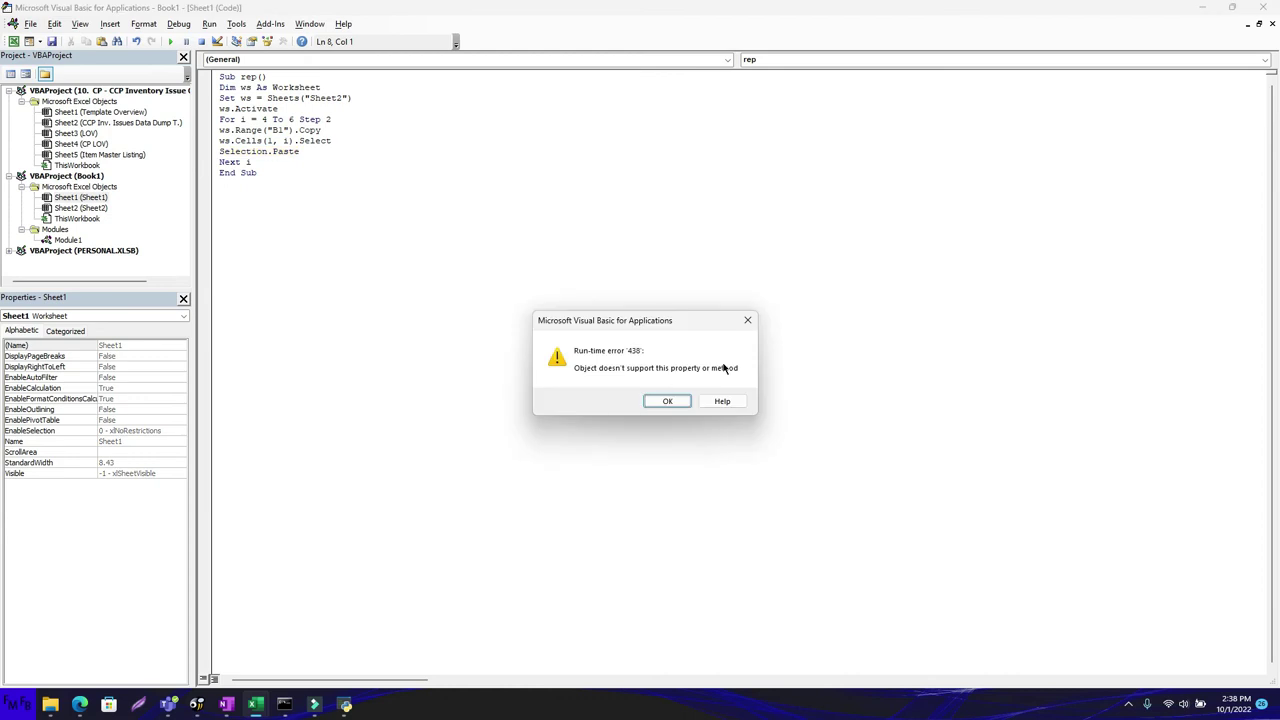
pyautogui.press('Return')
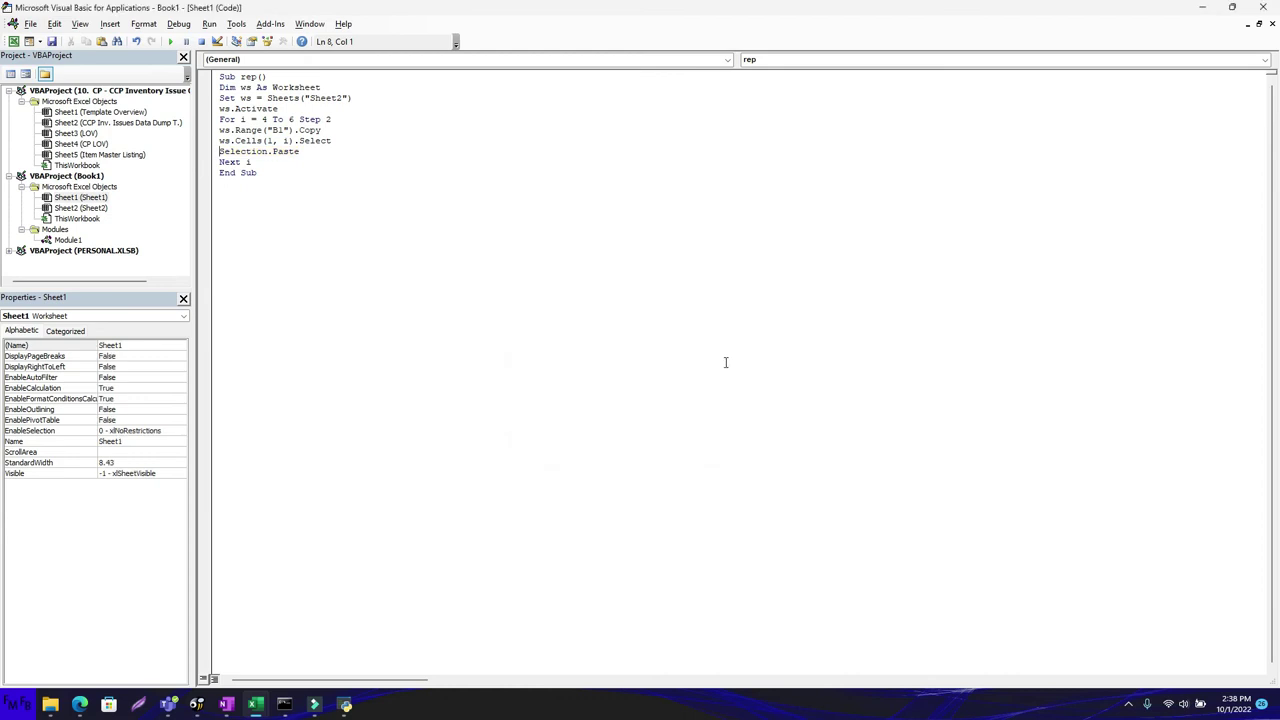
pyautogui.hotkey('alt', 'Tab')
pyautogui.write('copy paste with select')
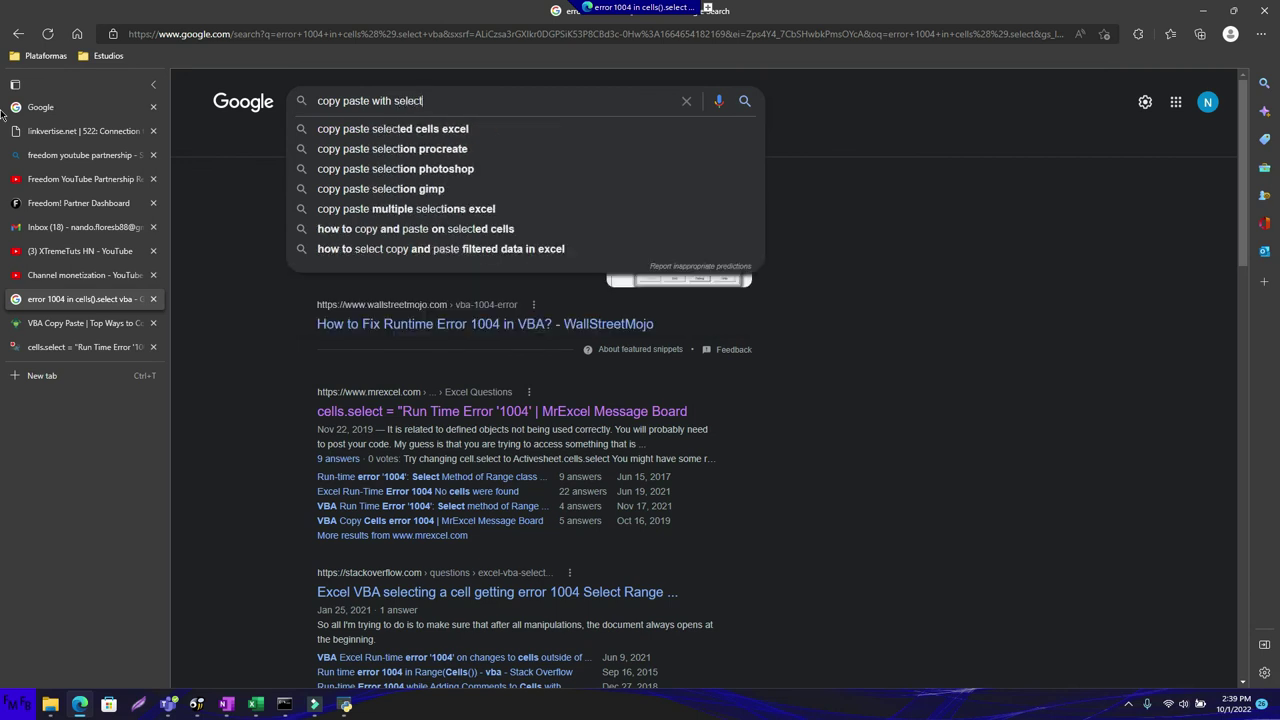
pyautogui.hotkey('alt', 'Tab')
pyautogui.press('Delete')
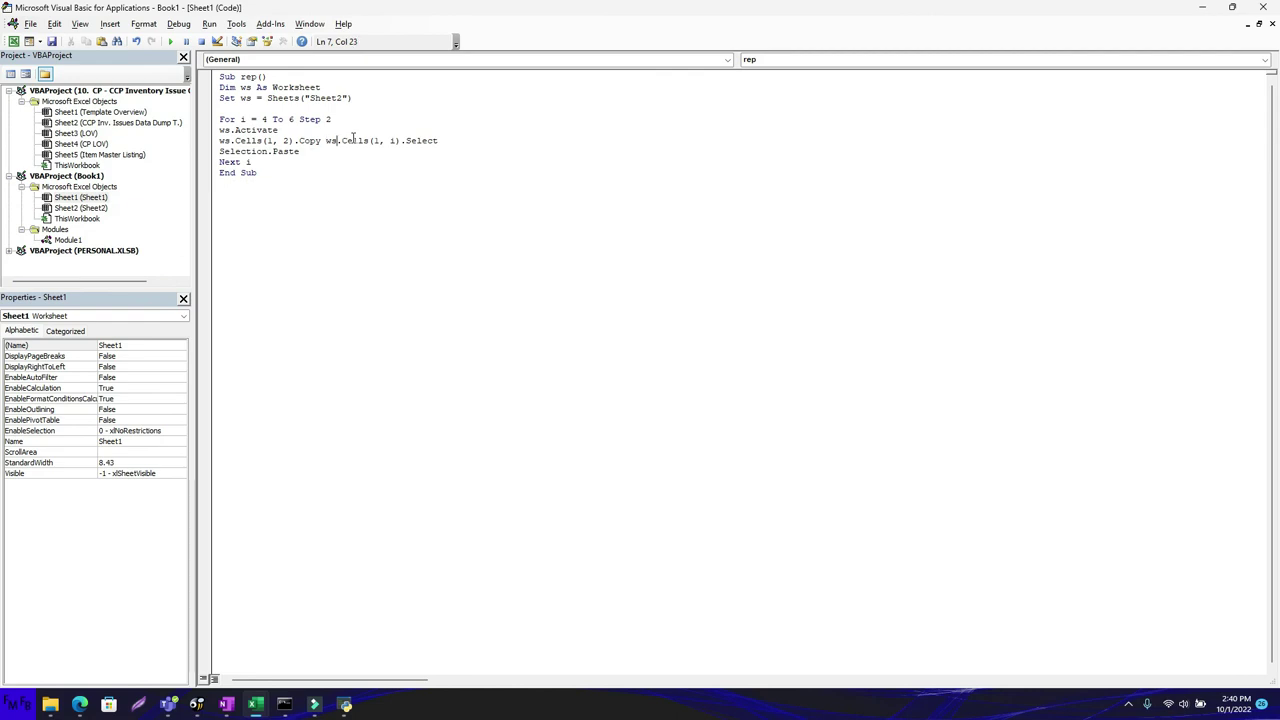
# - Remove .Select and Selection.Paste to make a one-line copy, then step through it with F8
pyautogui.press('Right')
pyautogui.press('Right')
pyautogui.press('Right')
pyautogui.hotkey('shift', 'Down')
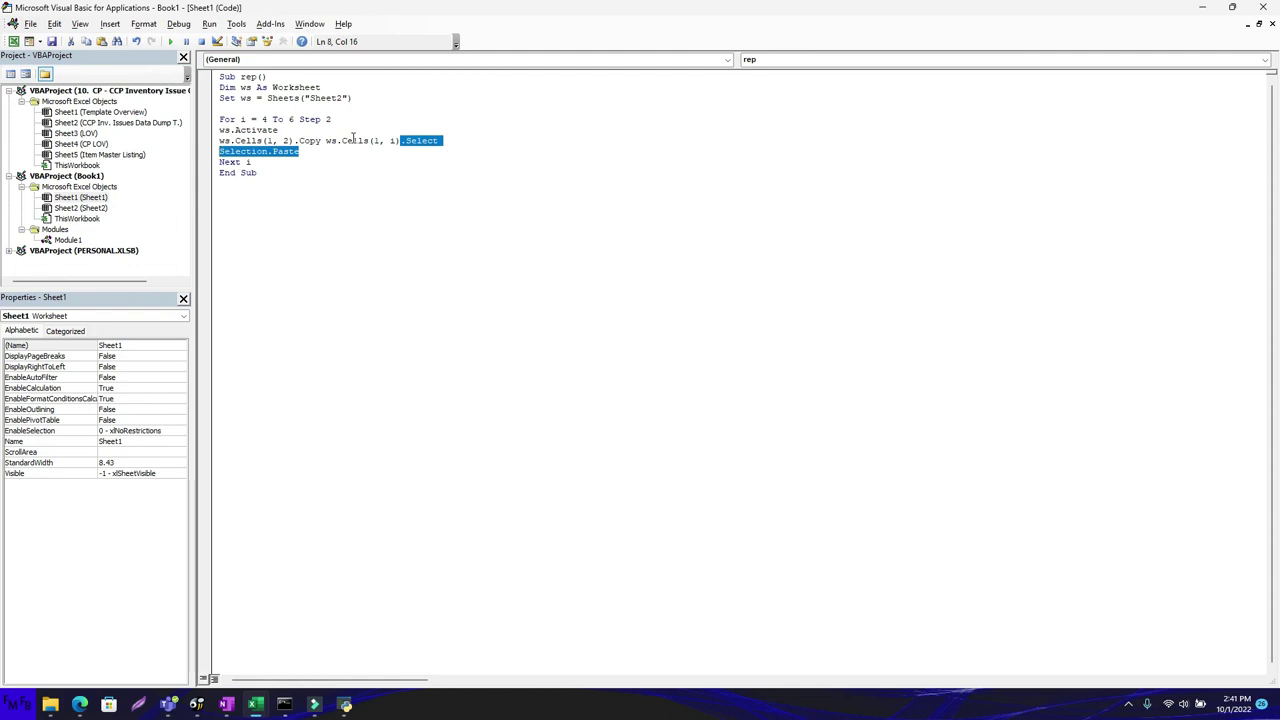
pyautogui.press('BackSpace')
pyautogui.press('BackSpace')
pyautogui.write(')')
pyautogui.press('F8')
pyautogui.press('F8')
pyautogui.press('F8')
pyautogui.press('F8')
pyautogui.press('F8')
pyautogui.press('F8')
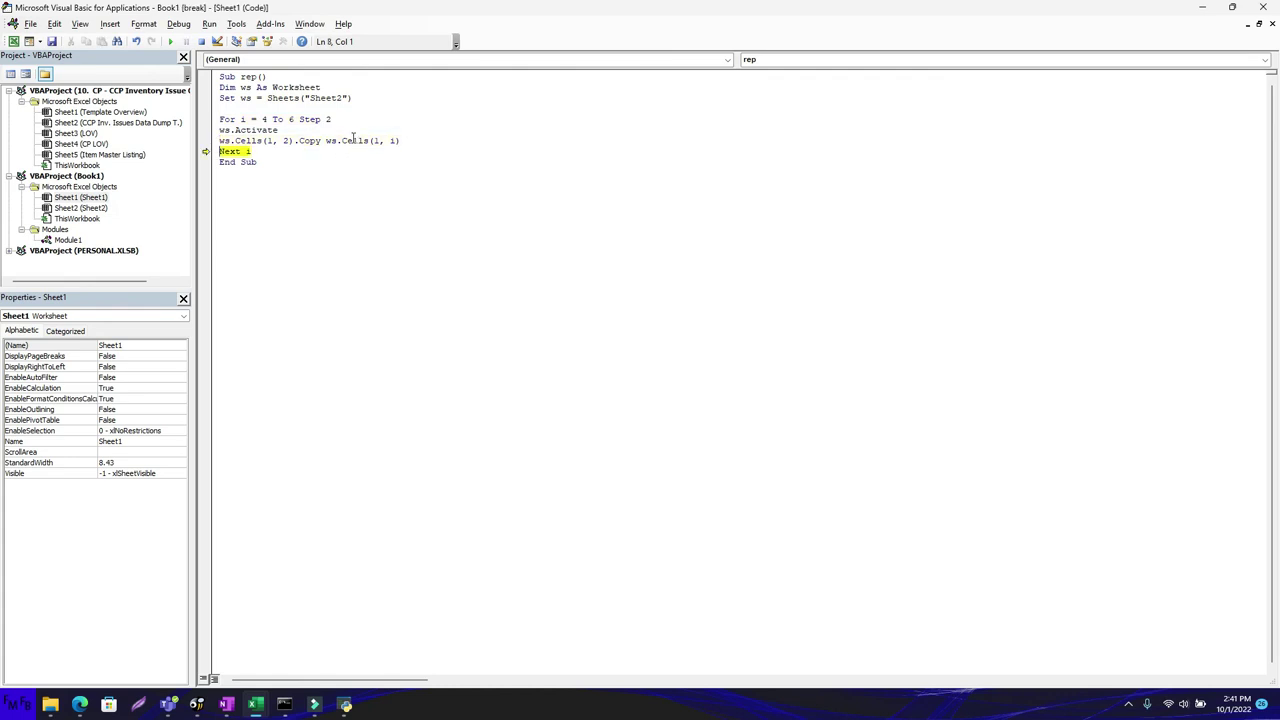
pyautogui.press('F8')
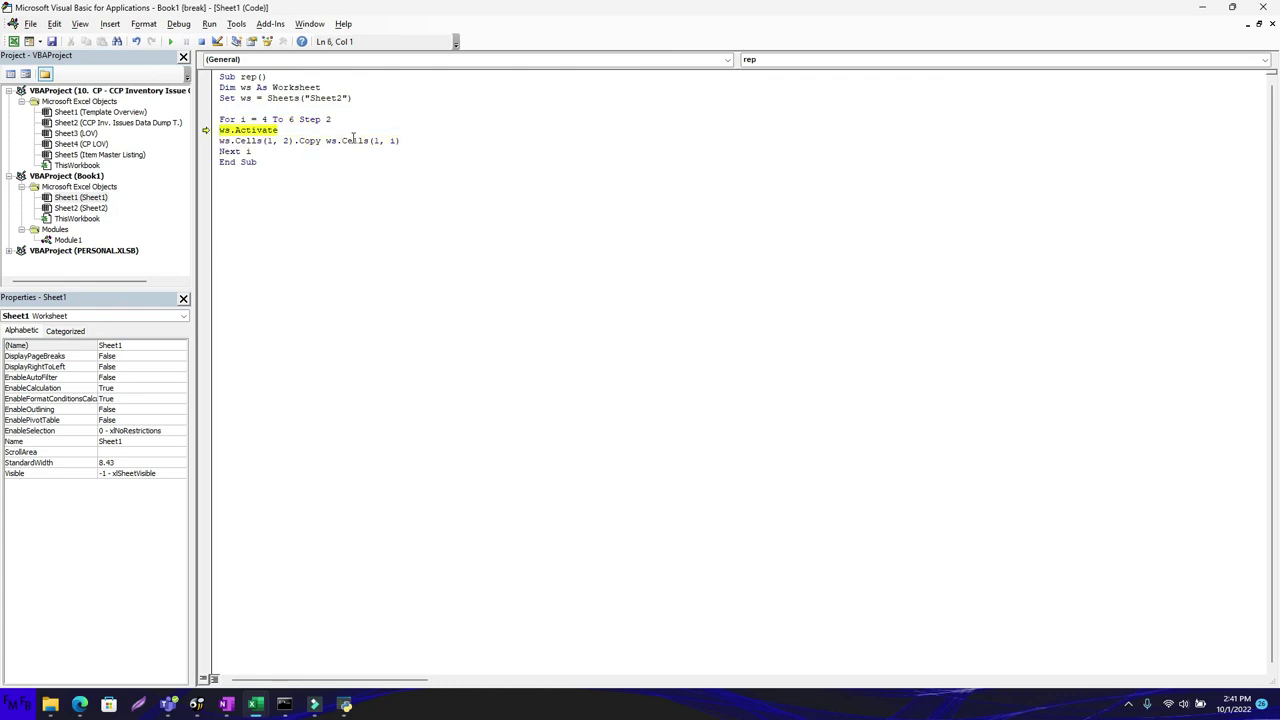
# - Clear D1 in Excel, reset the macro, undo to restore the separate lines, and switch to Filmora9
pyautogui.hotkey('alt', 'Tab')
pyautogui.hotkey('alt', 'Tab')
pyautogui.hotkey('alt', 'Tab')
pyautogui.hotkey('alt', 'Tab')
pyautogui.press('Left')
pyautogui.press('Left')
pyautogui.press('Left')
pyautogui.press('Down')
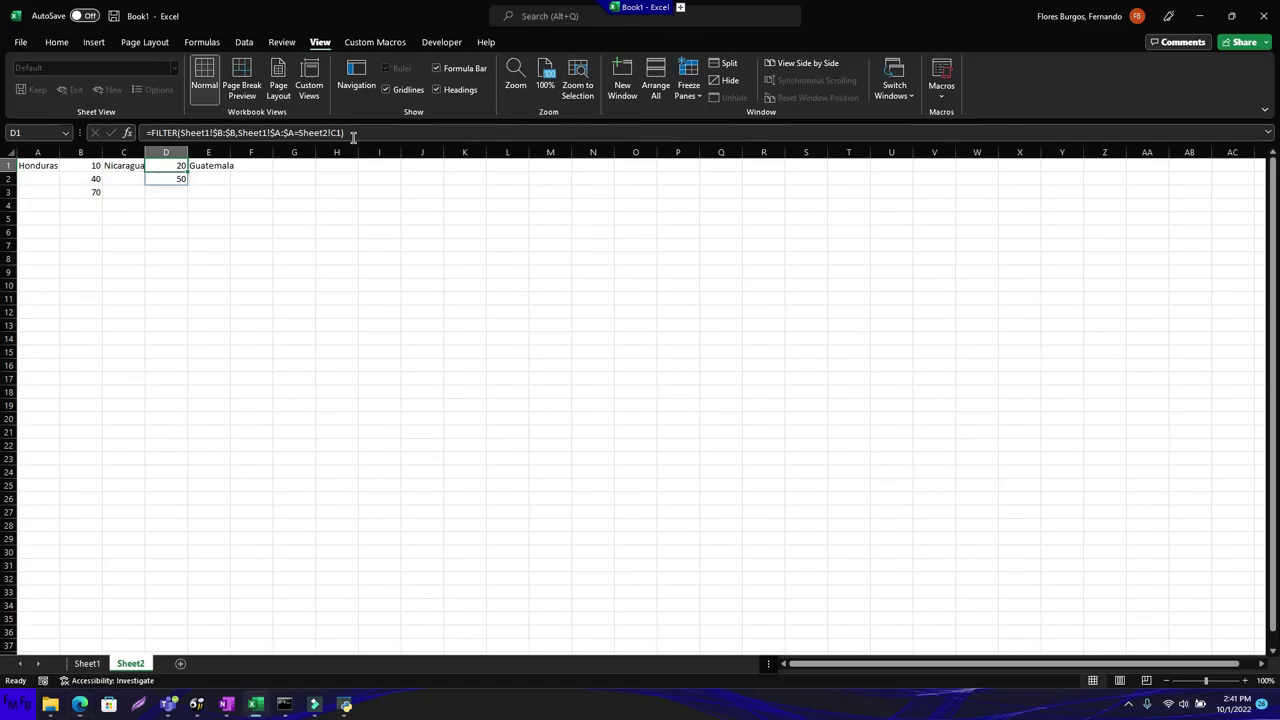
pyautogui.press('Delete')
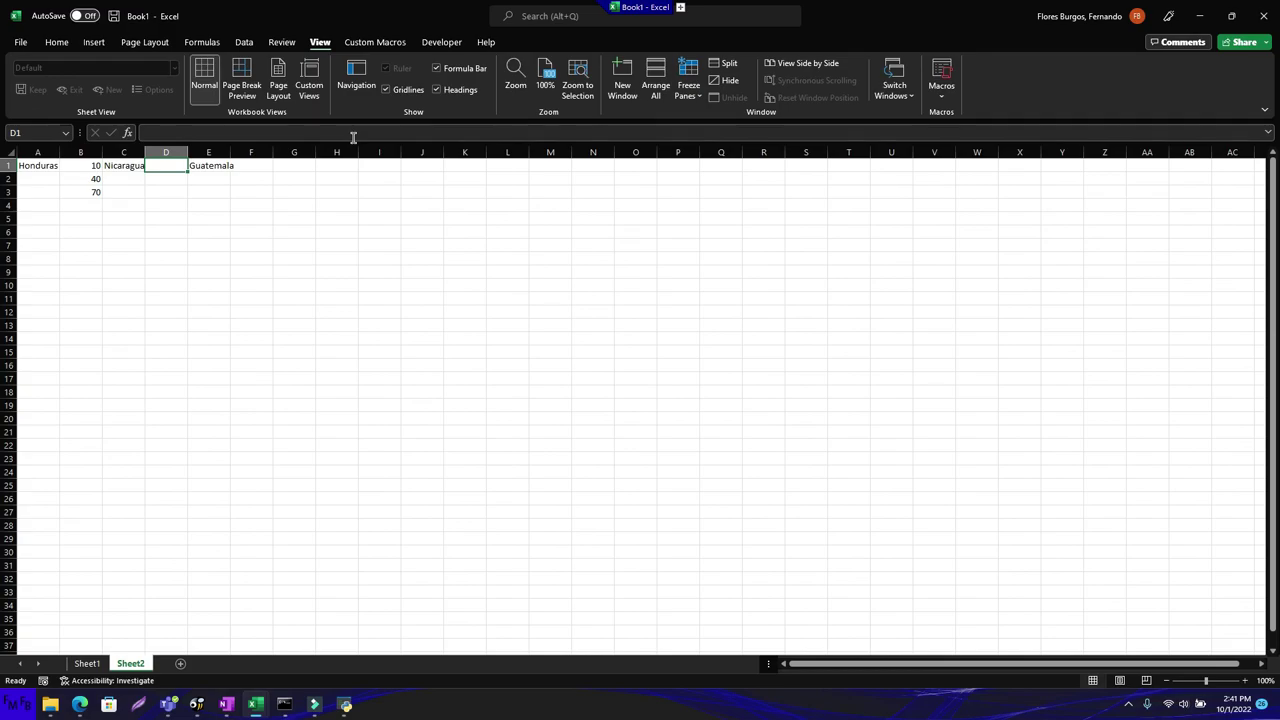
pyautogui.hotkey('alt', 'Tab')
pyautogui.hotkey('alt', 'Tab')
pyautogui.hotkey('alt', 'Tab')
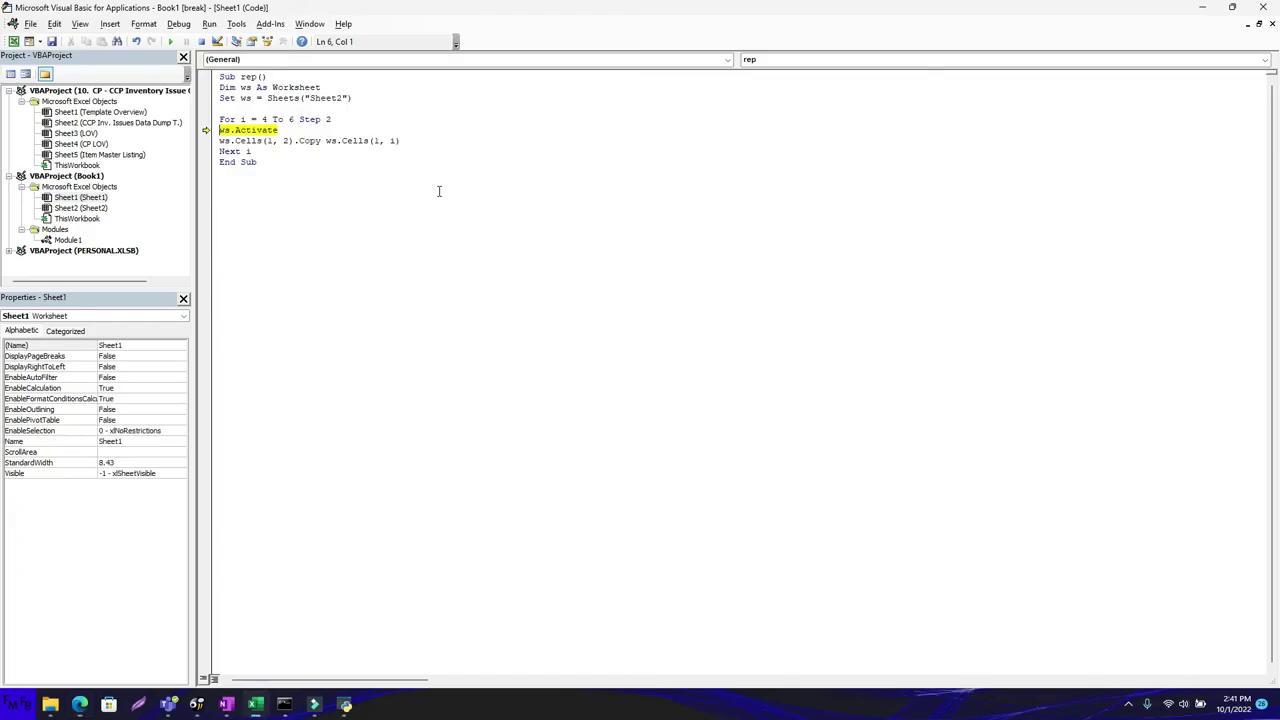
pyautogui.click(203, 42)
pyautogui.hotkey('ctrl', 'z')
pyautogui.hotkey('ctrl', 'z')
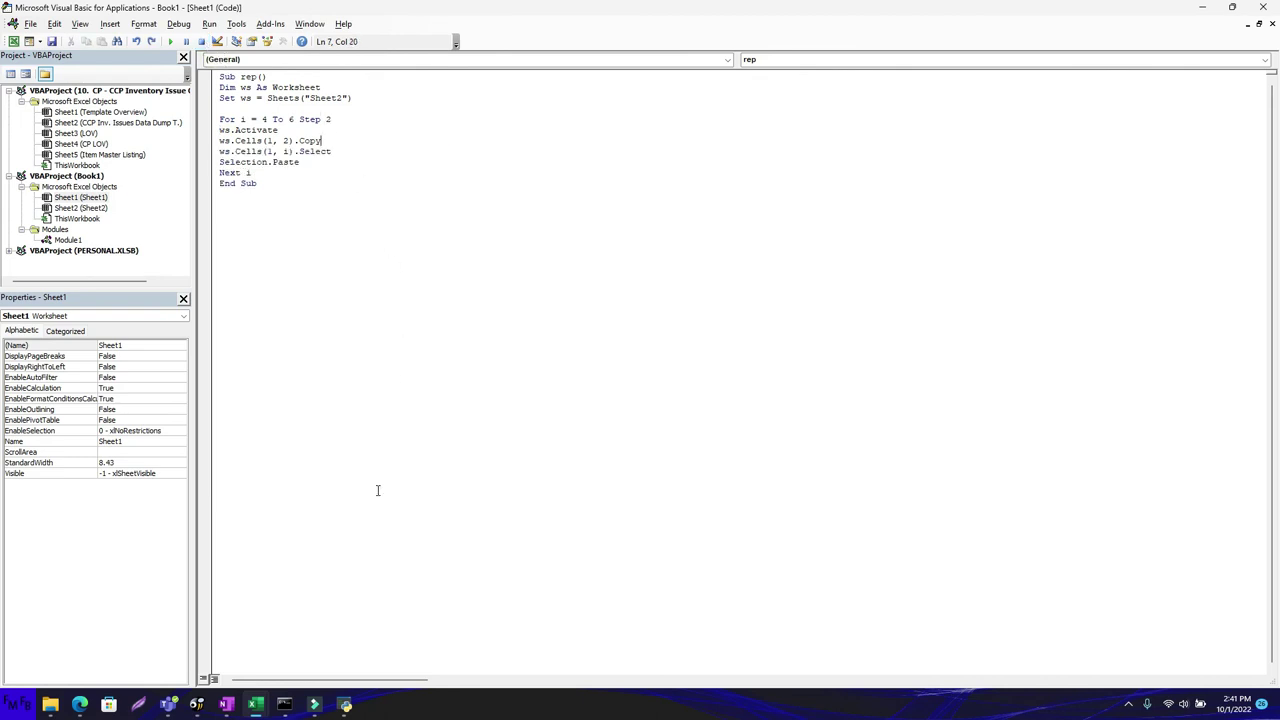
pyautogui.click(314, 704)
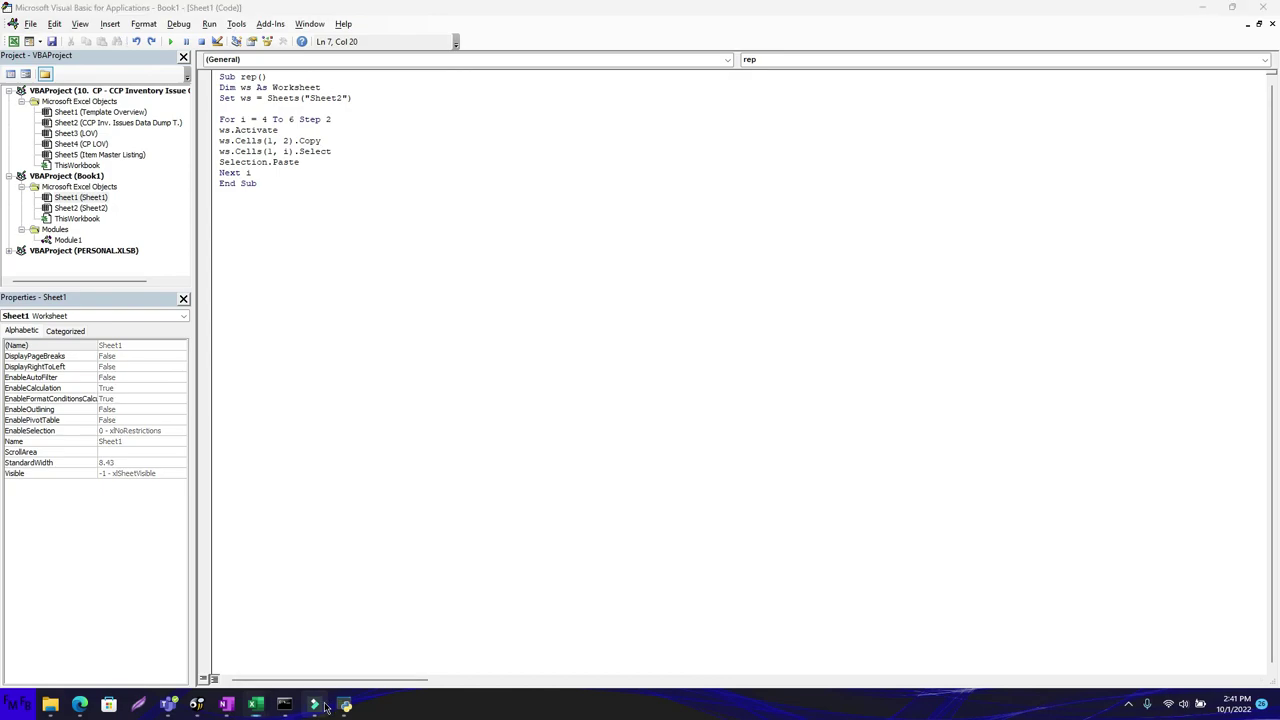